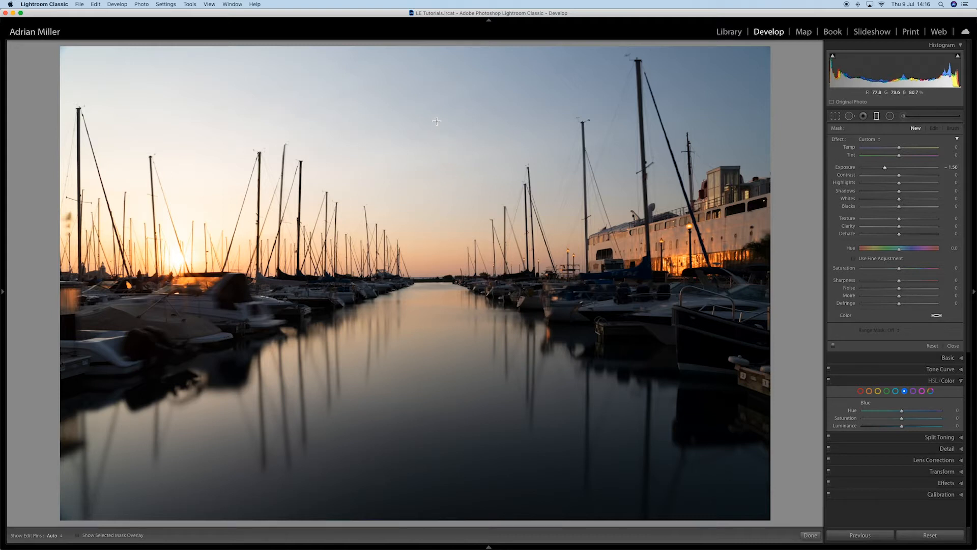
Draw a graduated filter with -1.50 exposure over the sky down past the horizon, adjusting its spread and rotating it roughly level.
drag(435, 112, 438, 256)
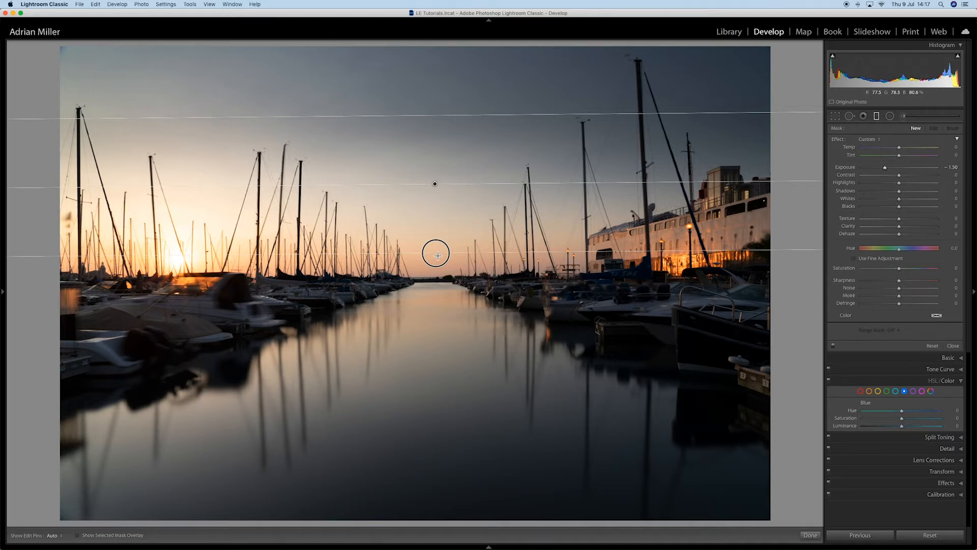
drag(436, 254, 443, 334)
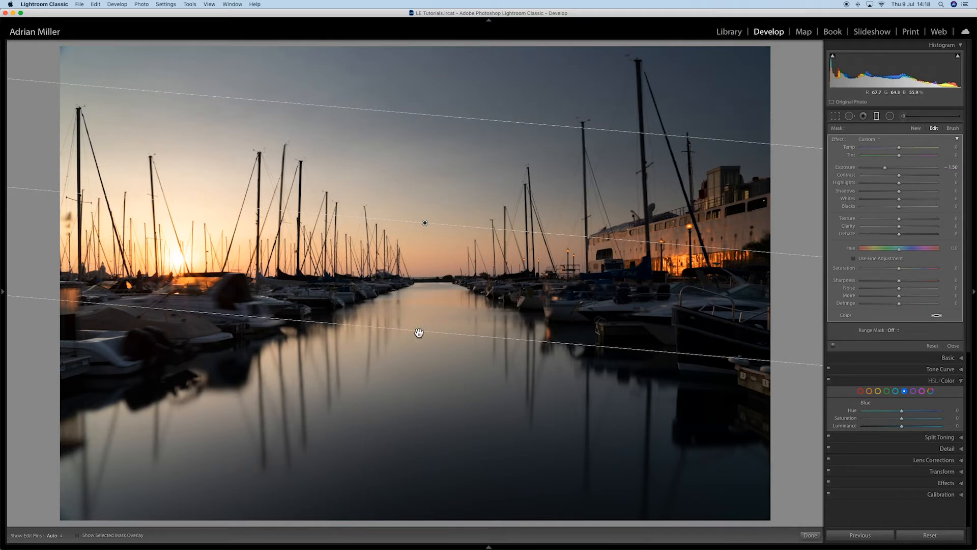
mouse_move(417, 334)
mouse_down()
mouse_move(410, 365)
mouse_move(419, 316)
mouse_move(415, 347)
mouse_up()
drag(447, 116, 447, 108)
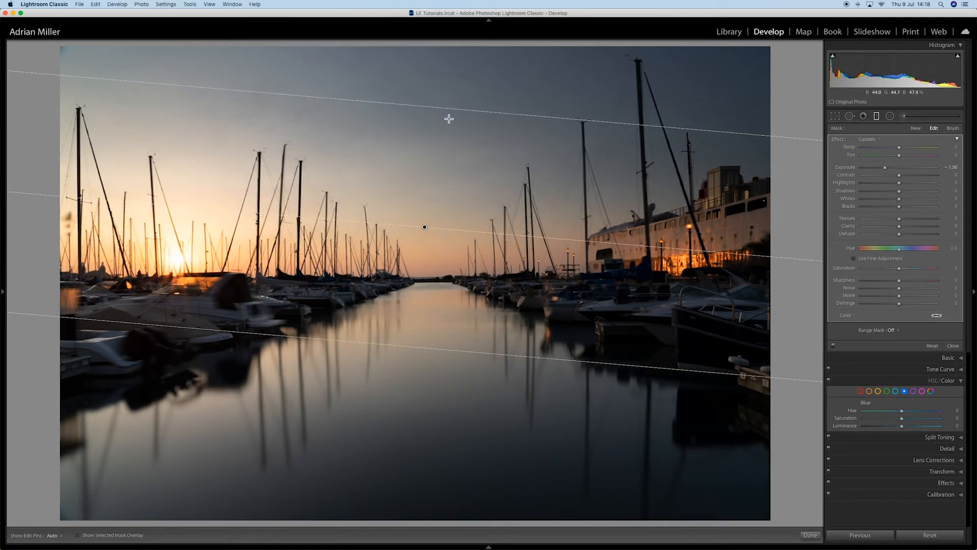
drag(613, 243, 623, 209)
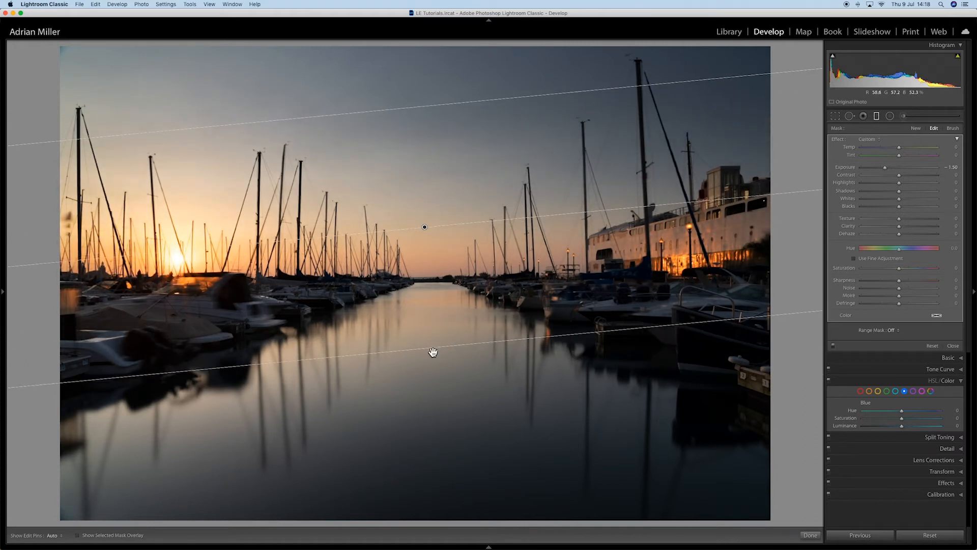
drag(432, 352, 444, 334)
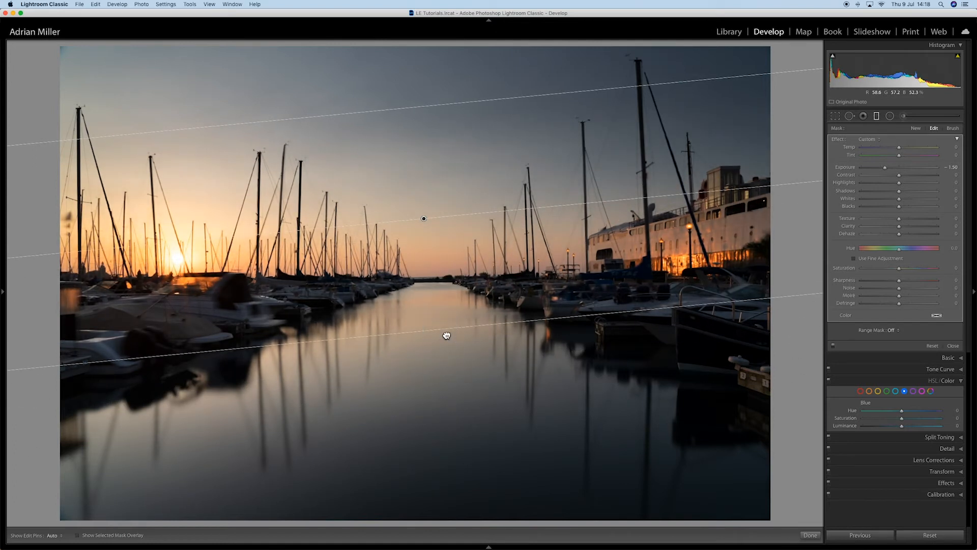
drag(634, 207, 639, 210)
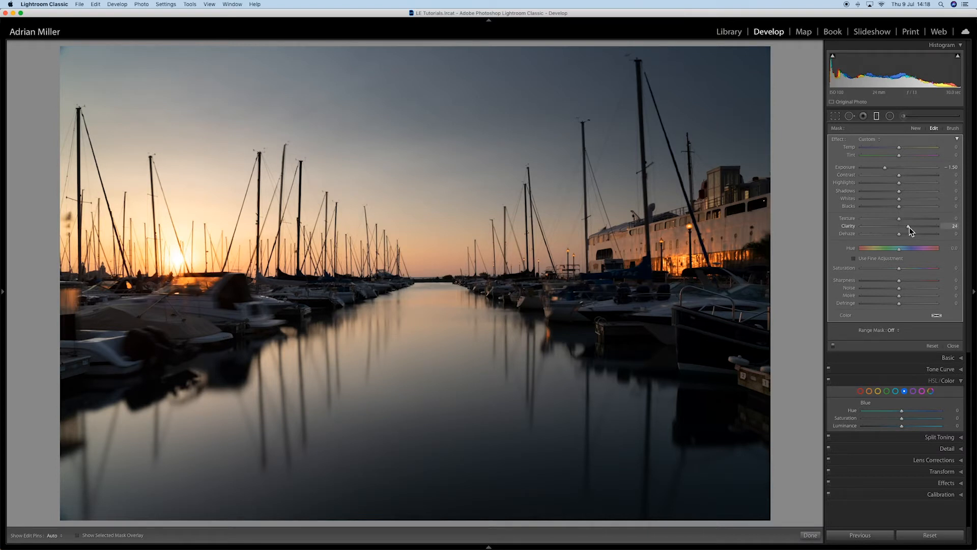
Set the sky filter's clarity to 24, dehaze to 19 and saturation to 44, and compare against the before view.
drag(899, 235, 906, 234)
drag(898, 269, 916, 271)
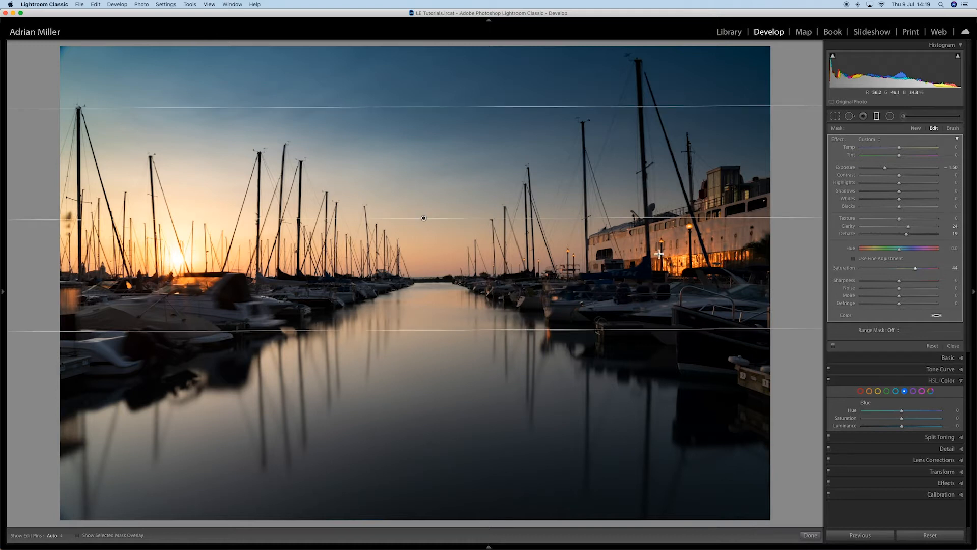
key(backslash)
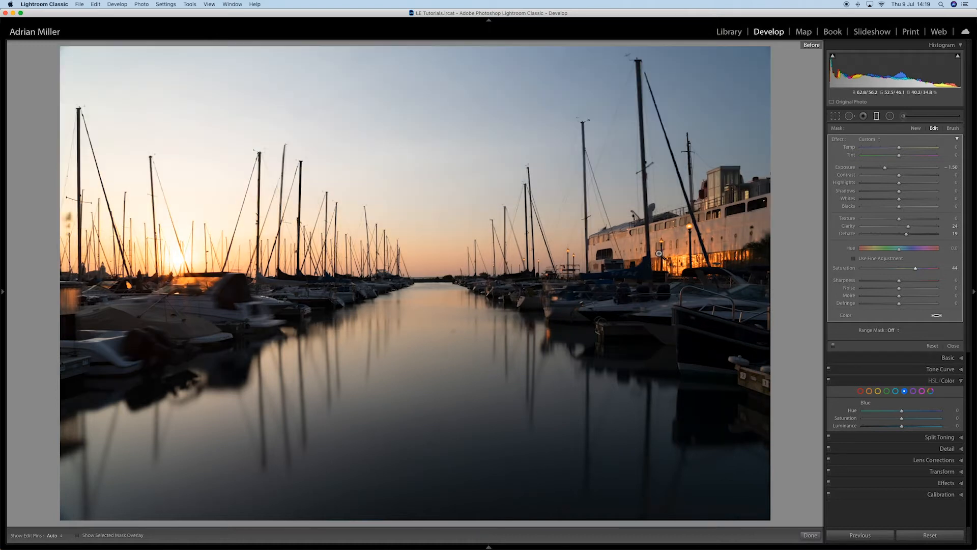
key(backslash)
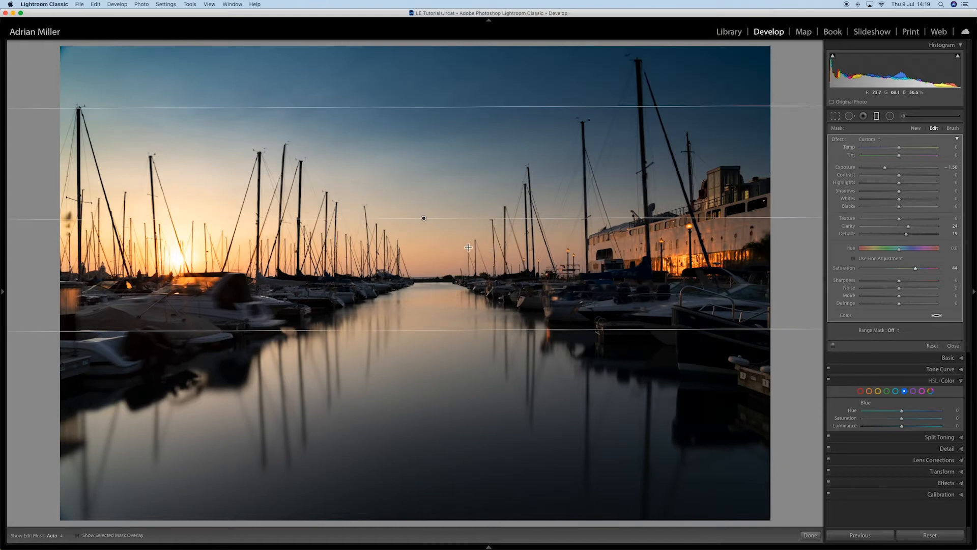
Examine the sky filter's coverage by toggling its pin and mask overlay and cycling through the overlay colours.
key(h)
key(h)
click(77, 535)
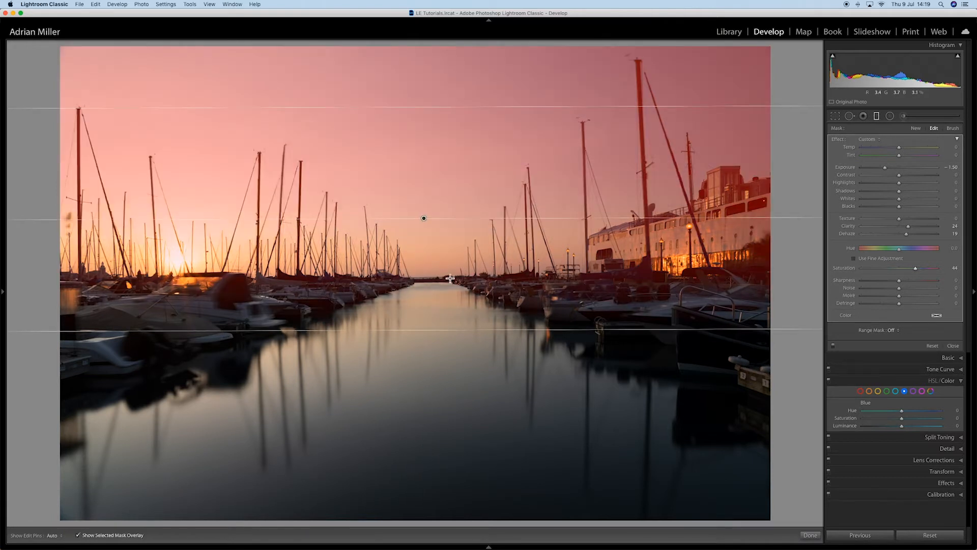
key(shift+o)
key(shift+o)
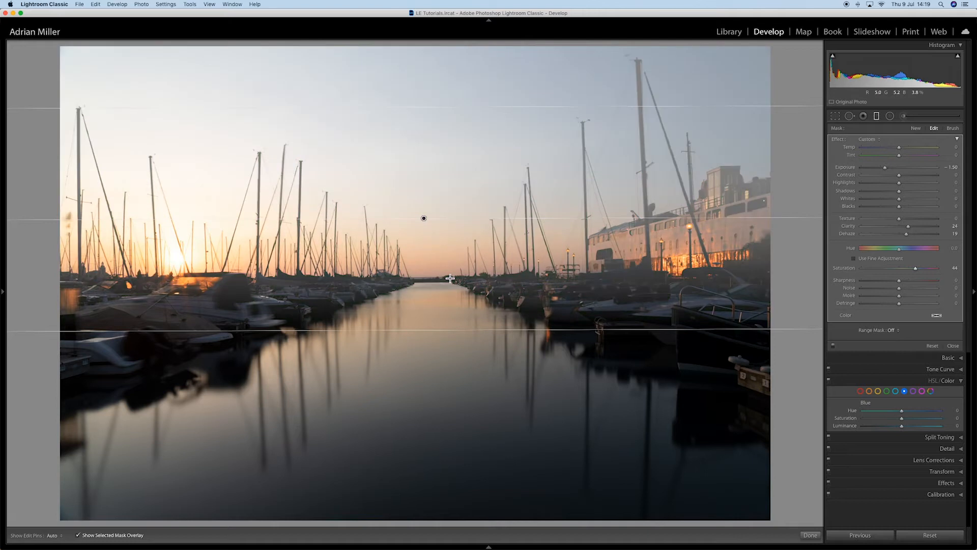
key(shift+o)
key(shift+o)
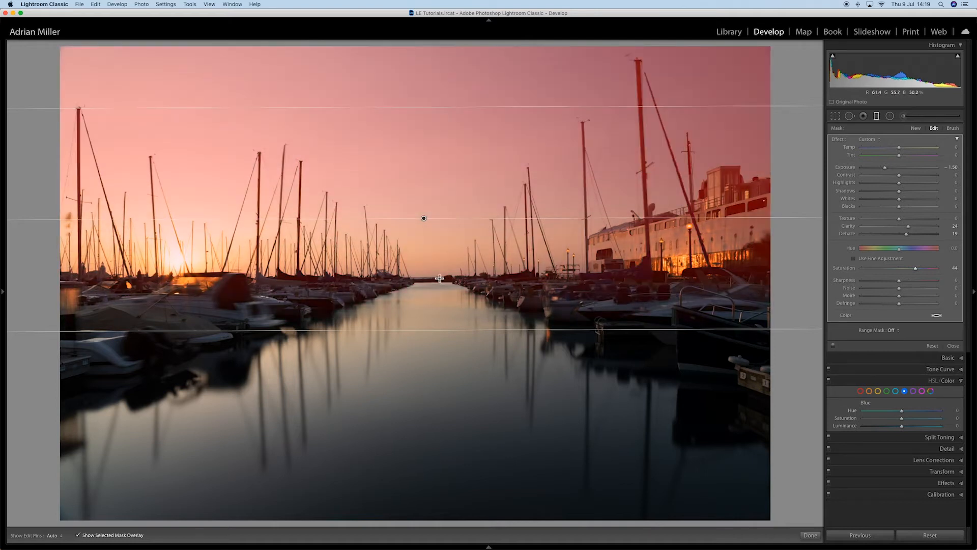
click(78, 535)
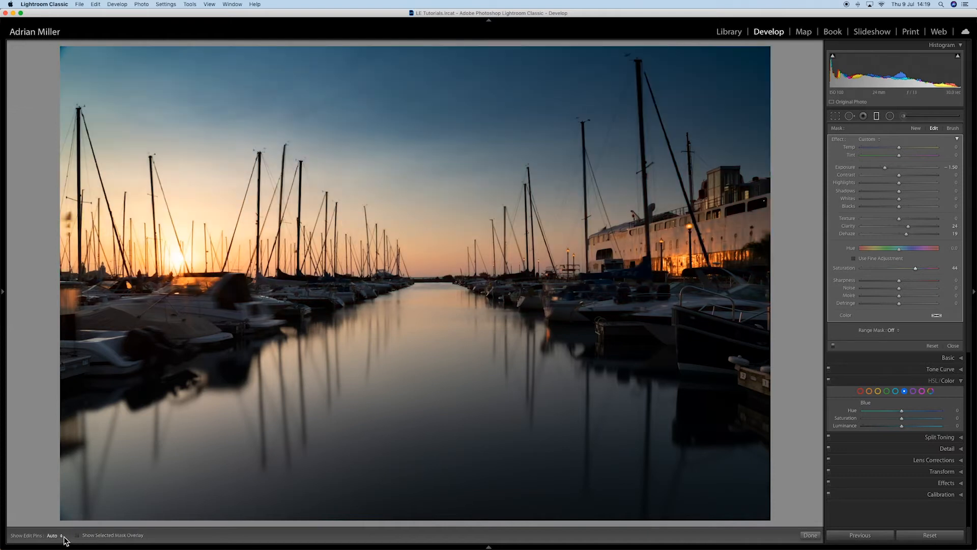
Set the edit pins to show Always.
click(61, 537)
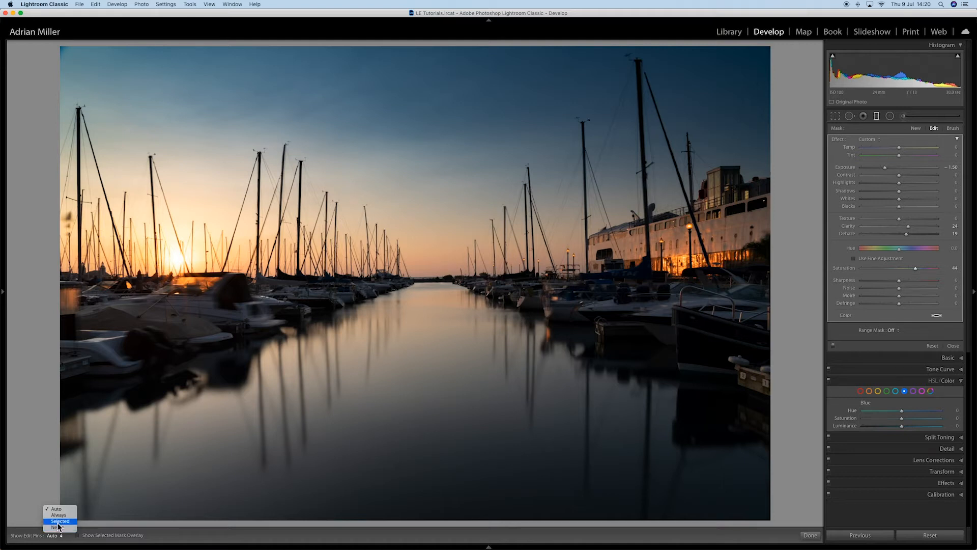
click(50, 510)
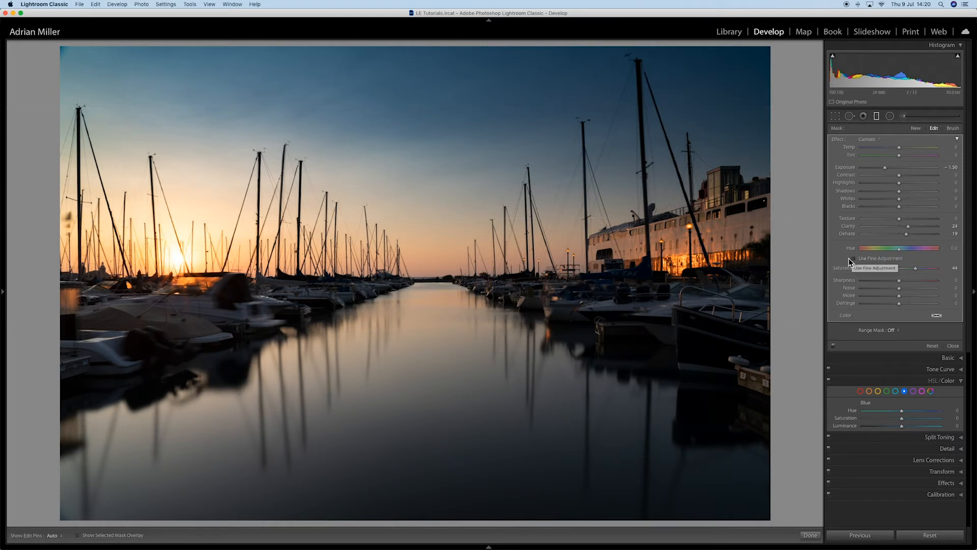
click(60, 535)
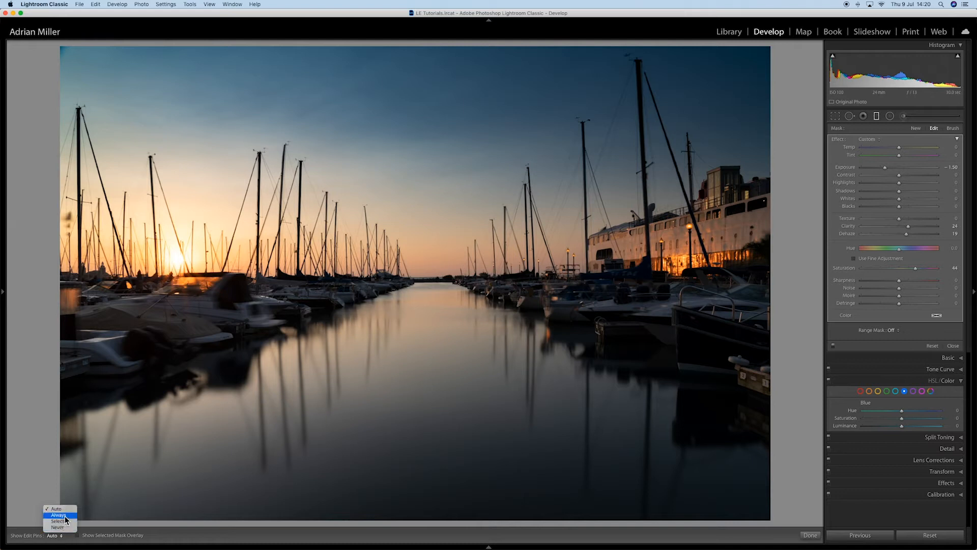
click(59, 514)
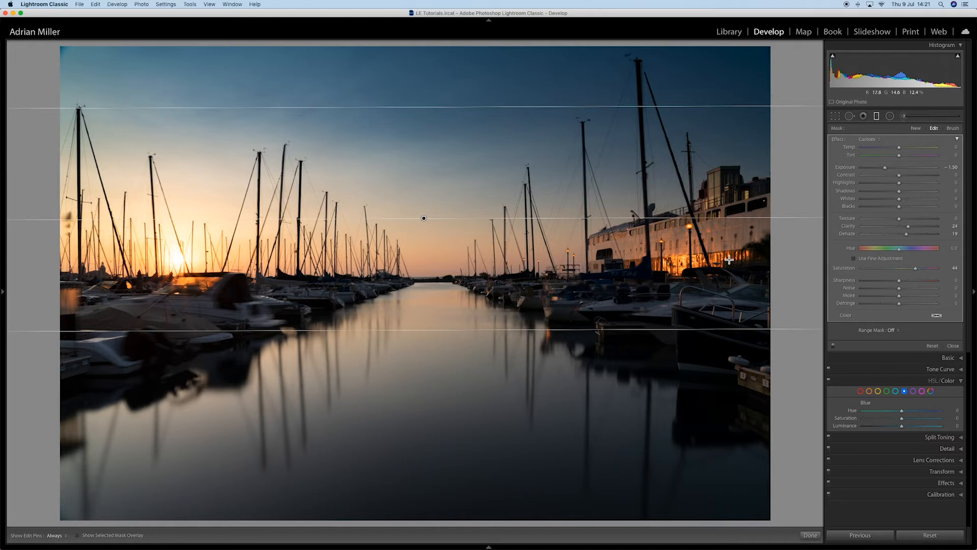
Try to extend the sky filter's mask onto the water by painting with a size 15.2 brush.
click(953, 129)
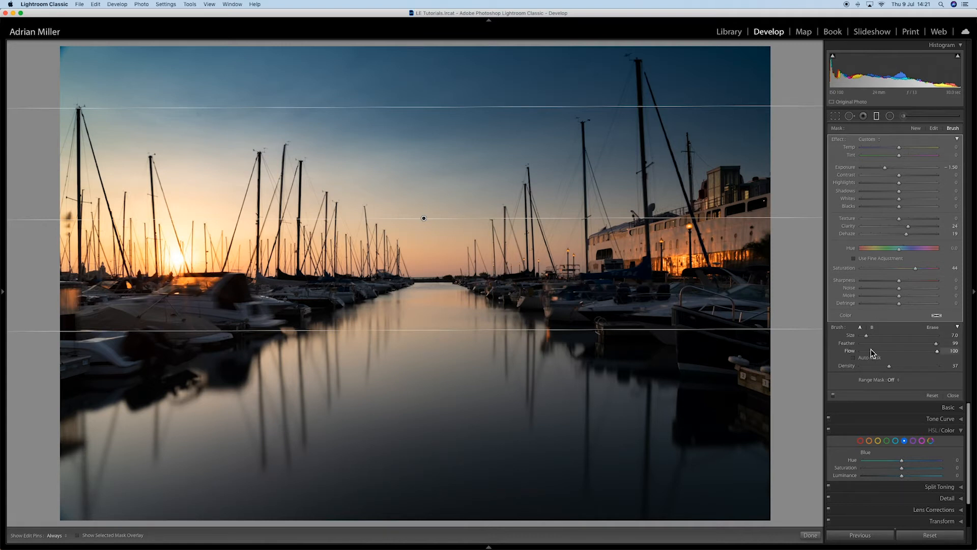
drag(866, 336, 872, 335)
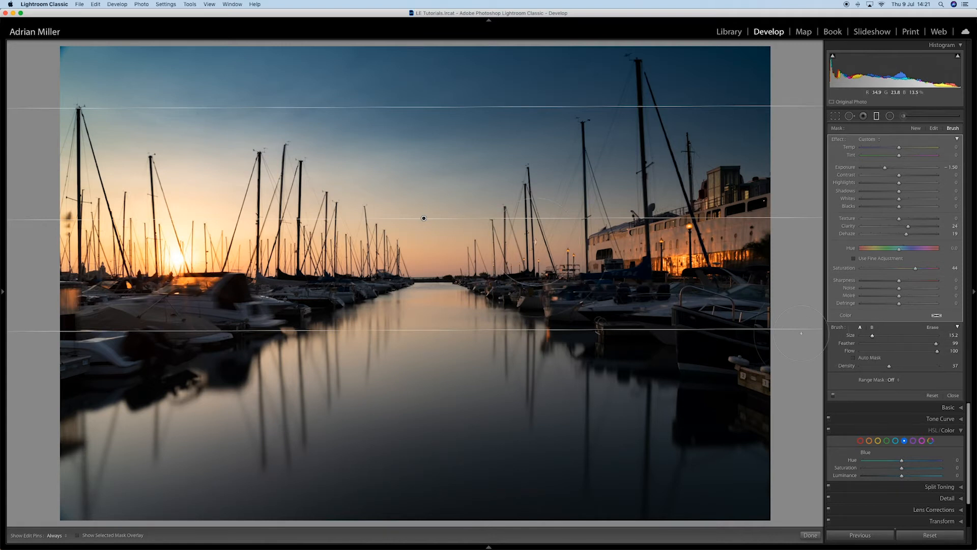
key(h)
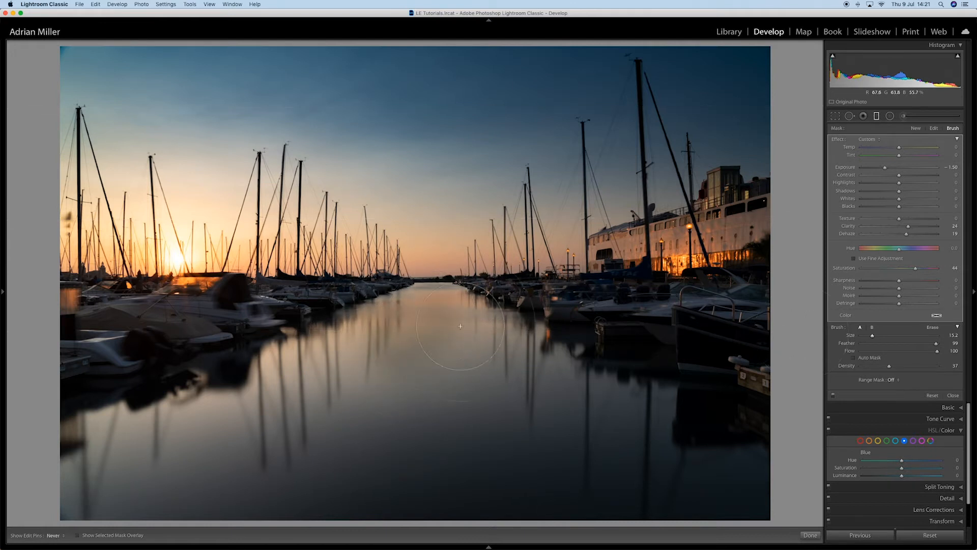
mouse_move(331, 358)
mouse_down()
mouse_move(538, 367)
mouse_move(278, 399)
mouse_move(665, 429)
mouse_up()
key(h)
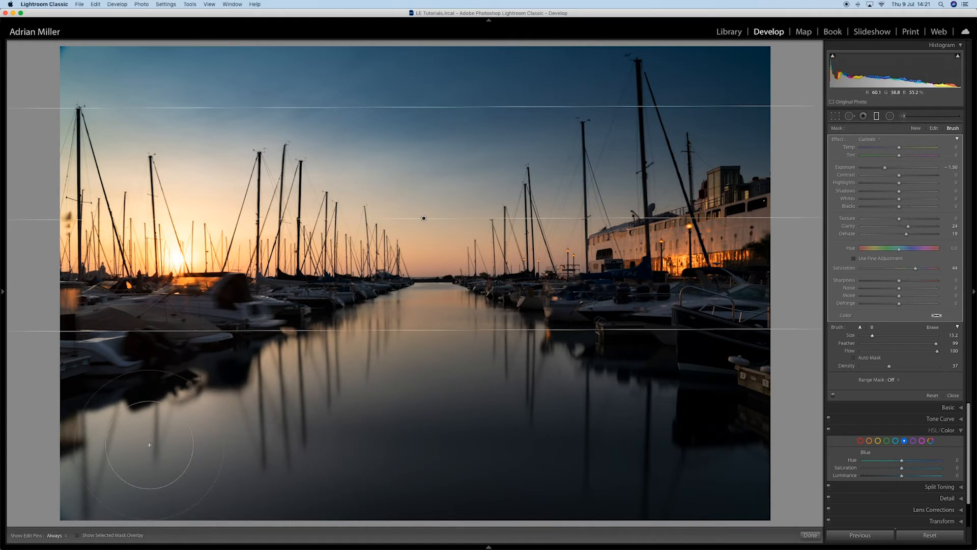
Check the painted area with the mask overlay and undo the added brush strokes on the water.
click(78, 535)
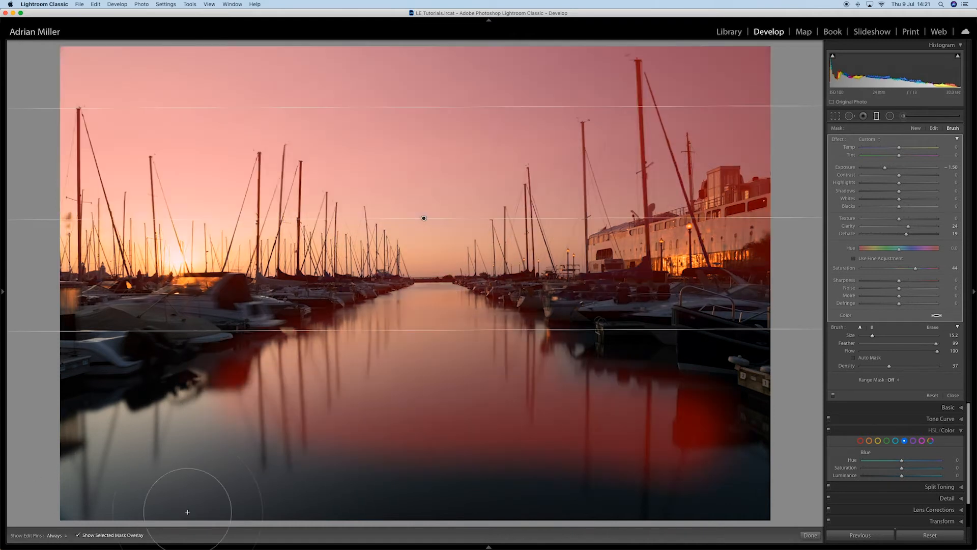
key(h)
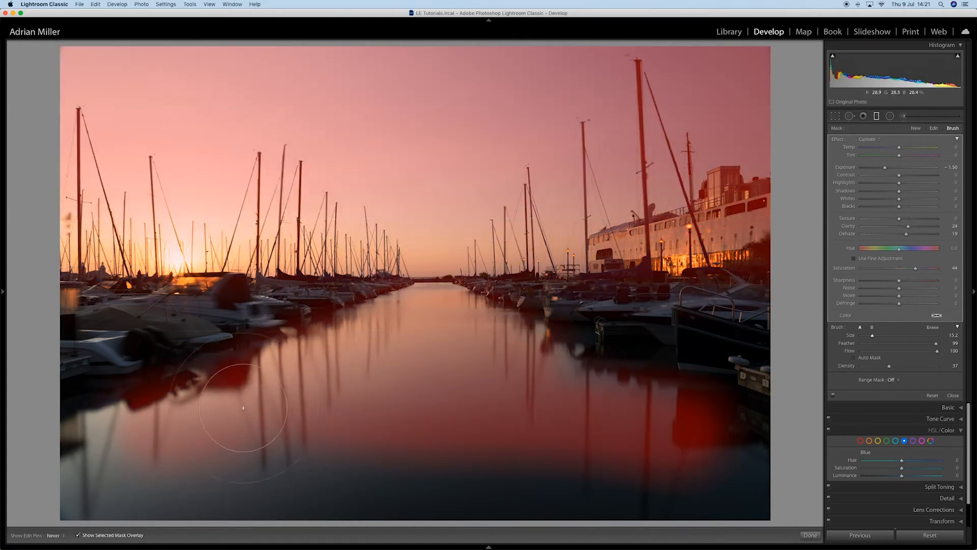
key(h)
key(super+z)
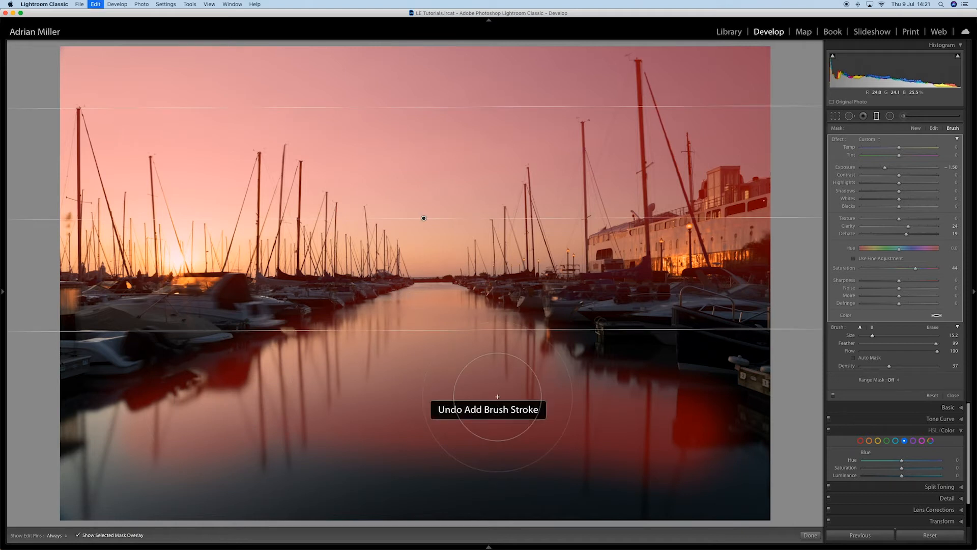
key(super+z)
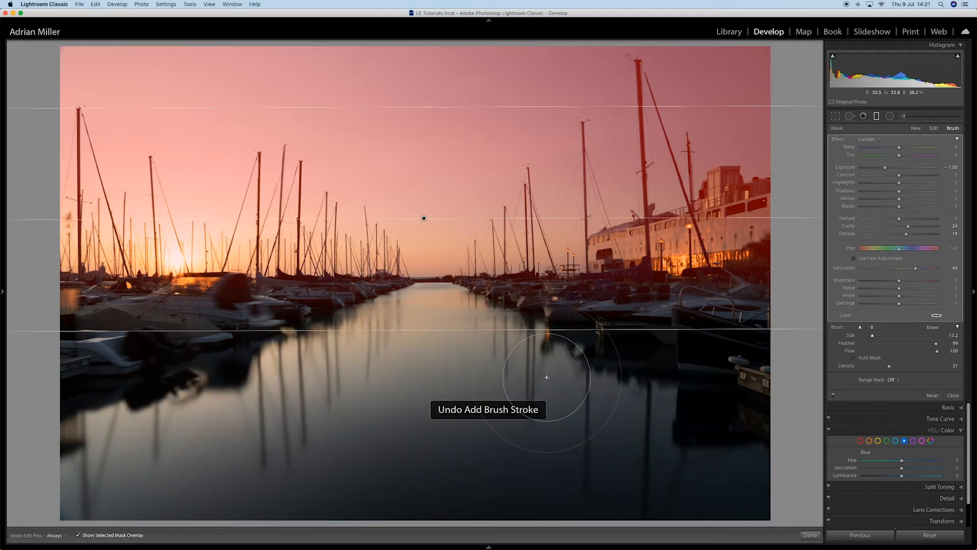
click(78, 535)
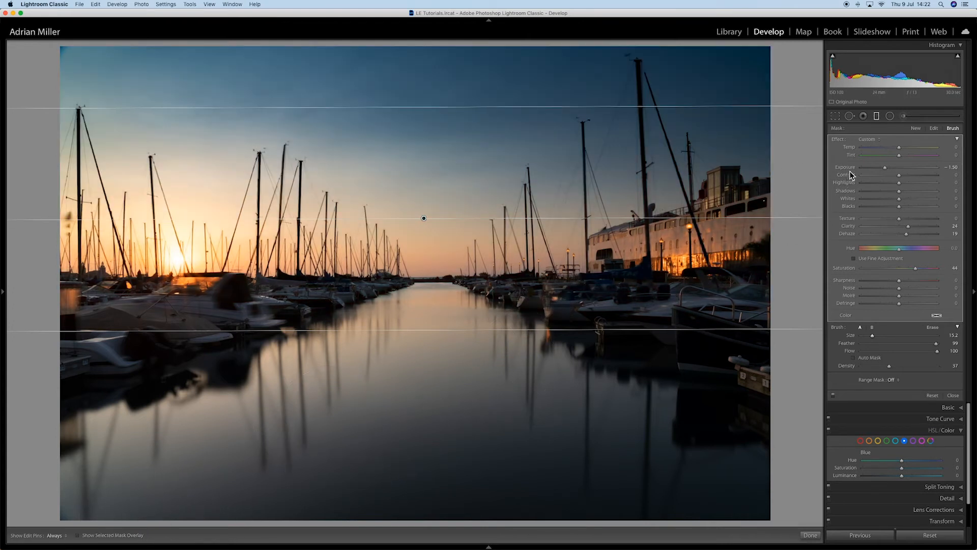
Add a new graduated filter from the lower water up to the horizon and reset its effect sliders.
click(917, 129)
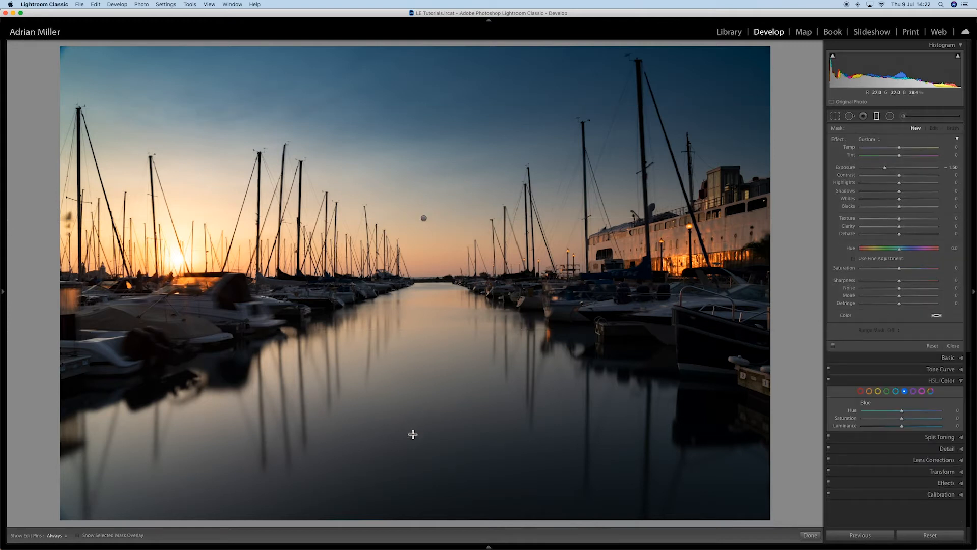
drag(412, 432, 409, 278)
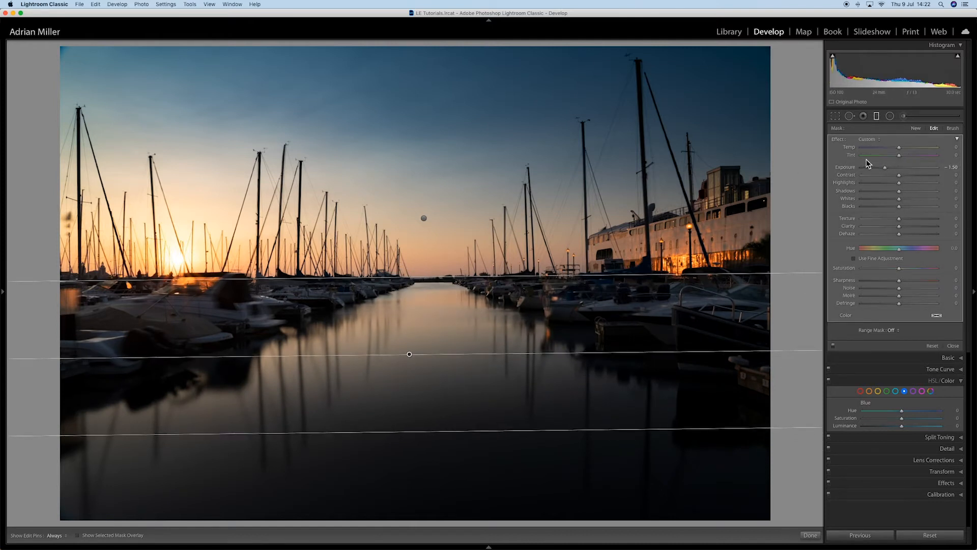
double_click(838, 141)
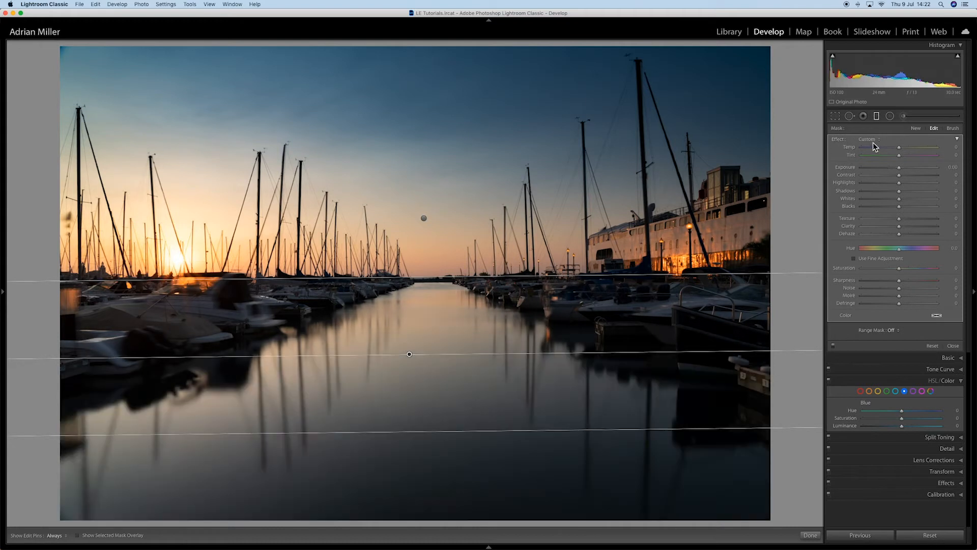
Set the water filter's exposure to 1.26 and shadows to 58, and compare against the before view.
drag(898, 168, 911, 169)
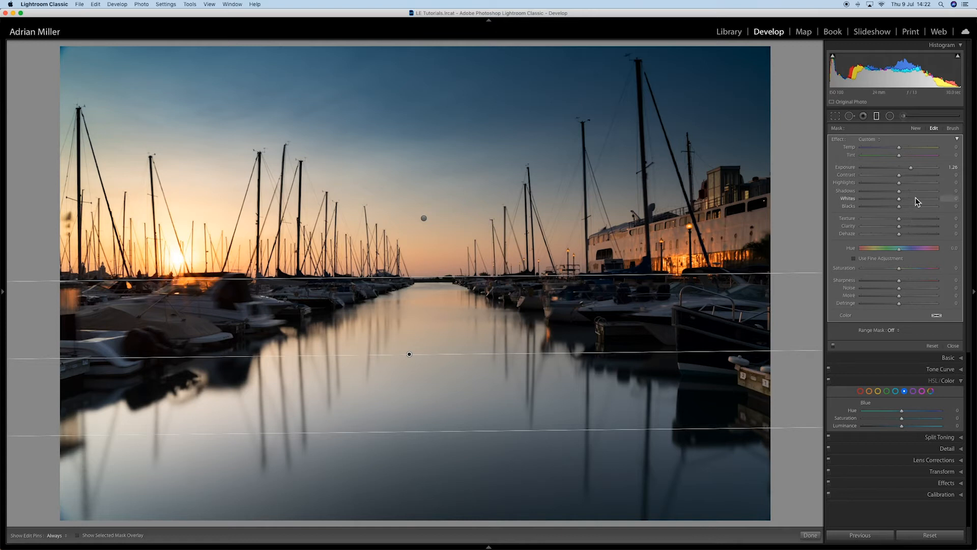
click(921, 191)
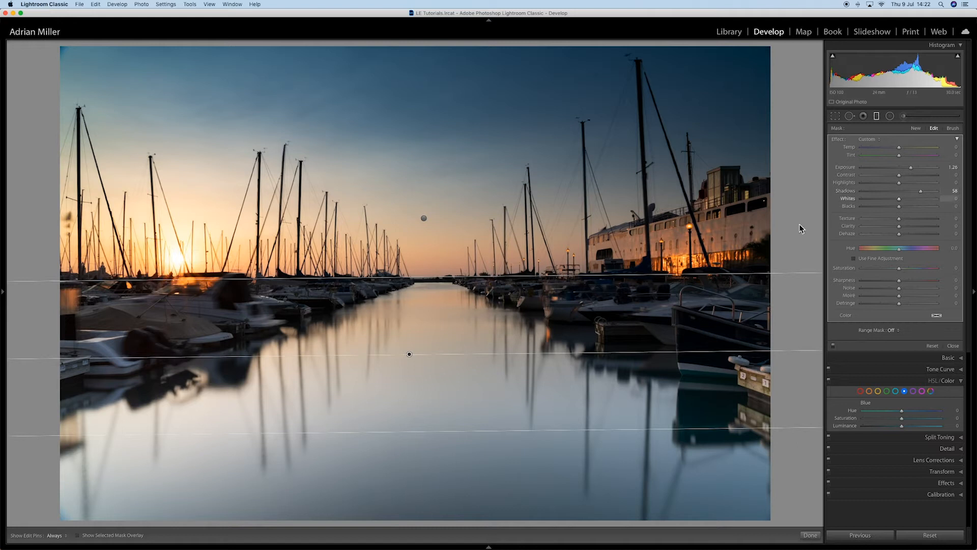
key(backslash)
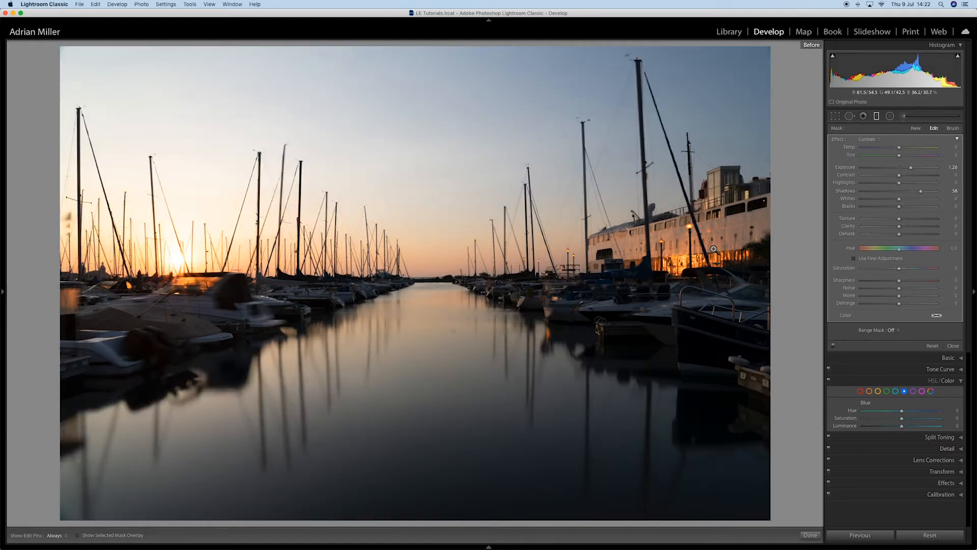
key(backslash)
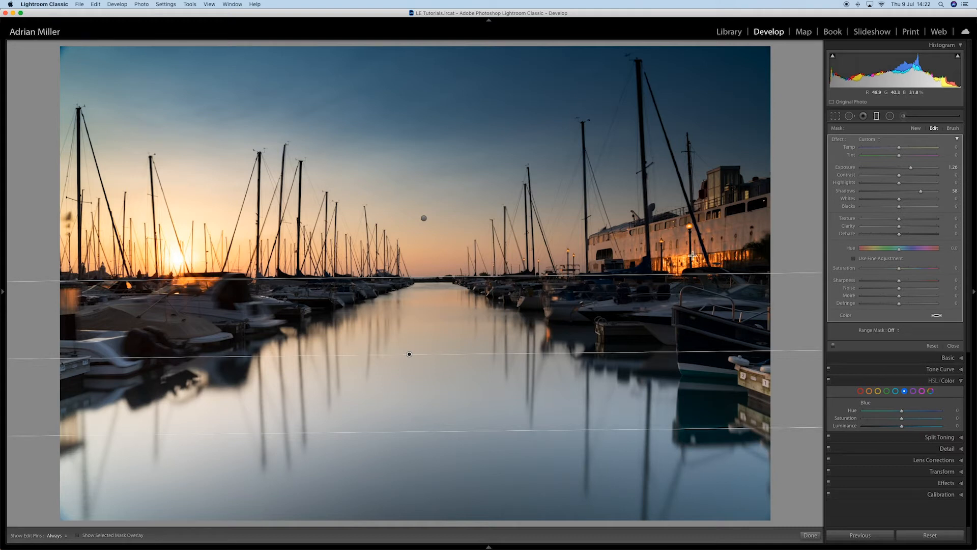
Select the sky filter and set its exposure to -0.67 and highlights to -72.
click(425, 219)
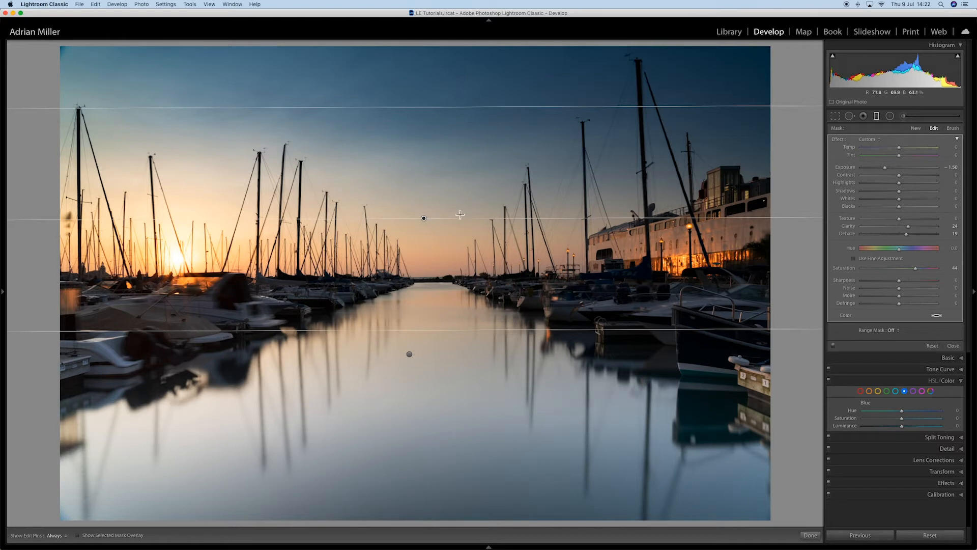
drag(884, 168, 872, 184)
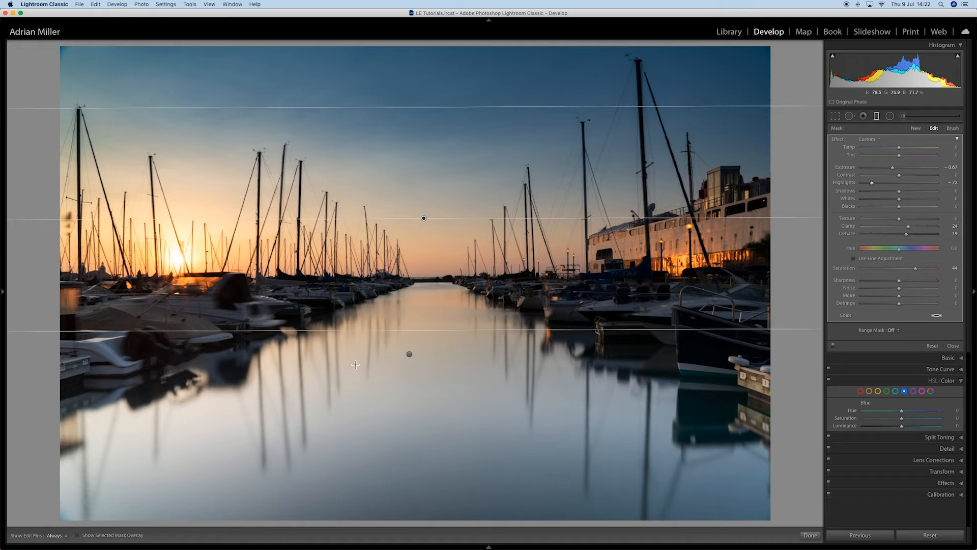
Select the water filter, set its exposure to 0.46 and shadows to 40, and compare against the before view.
click(411, 355)
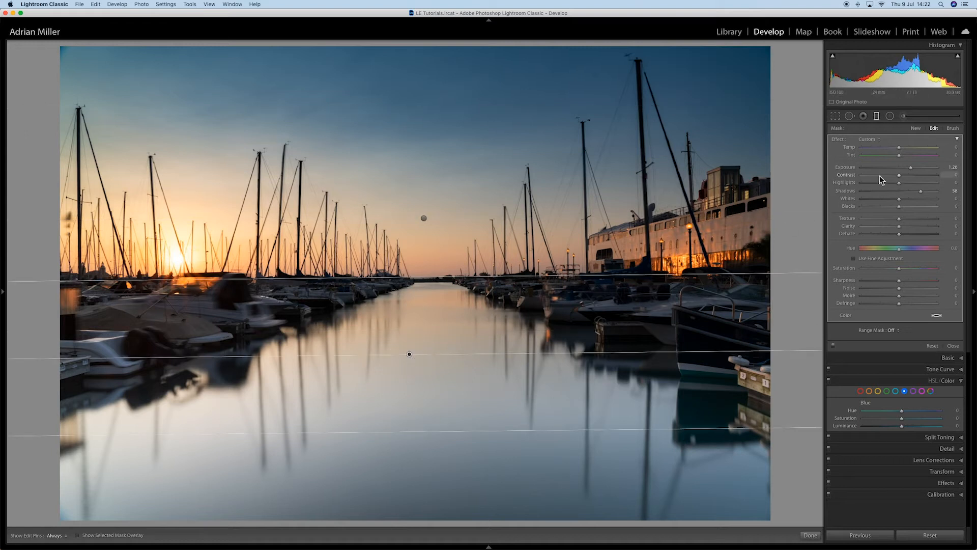
drag(910, 167, 914, 192)
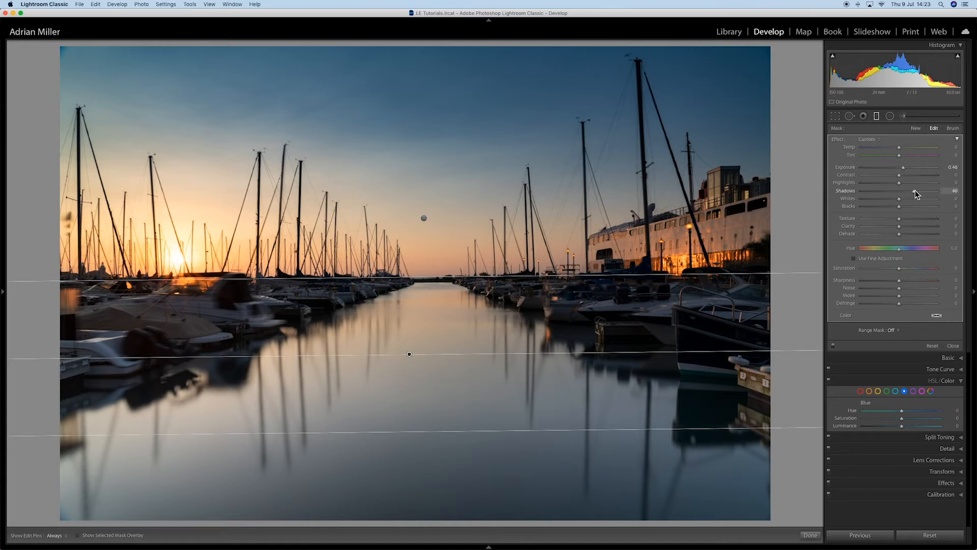
key(h)
key(backslash)
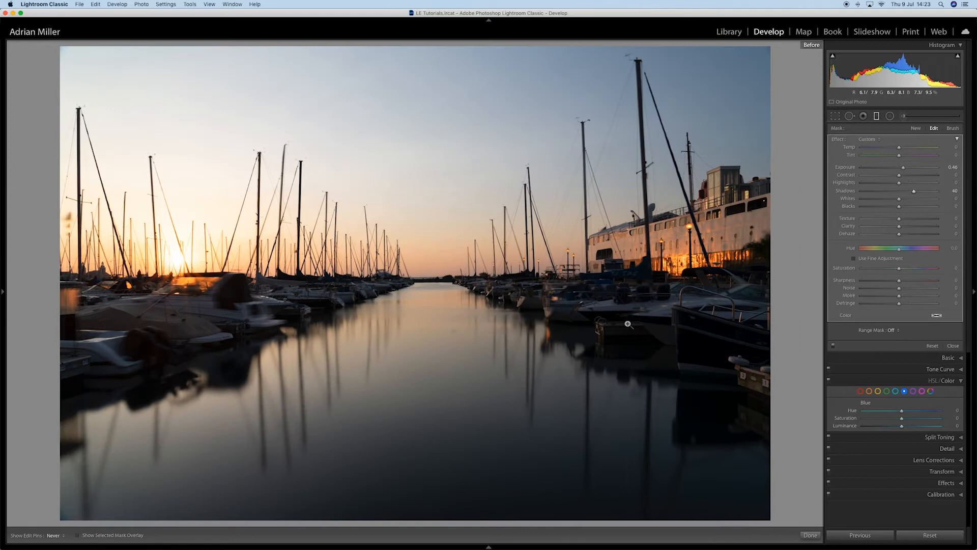
key(backslash)
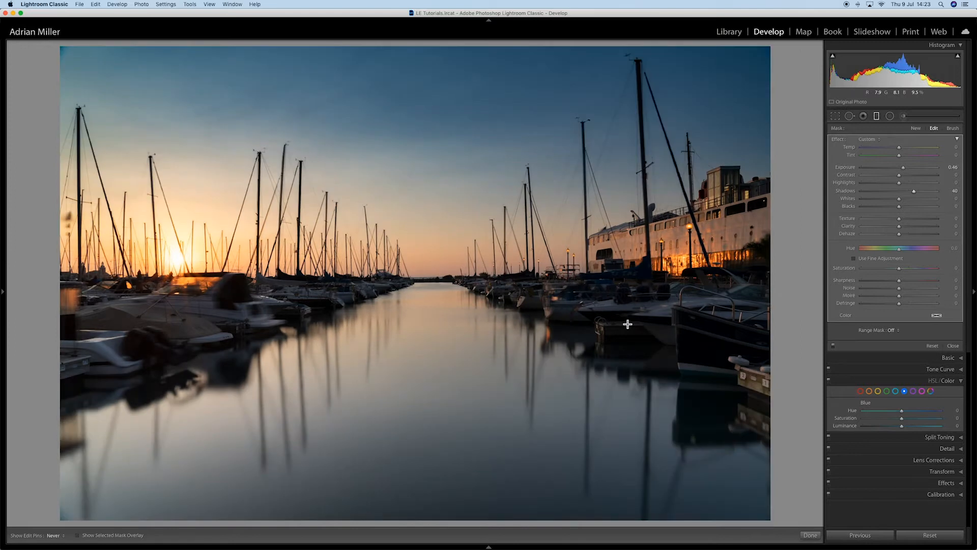
key(h)
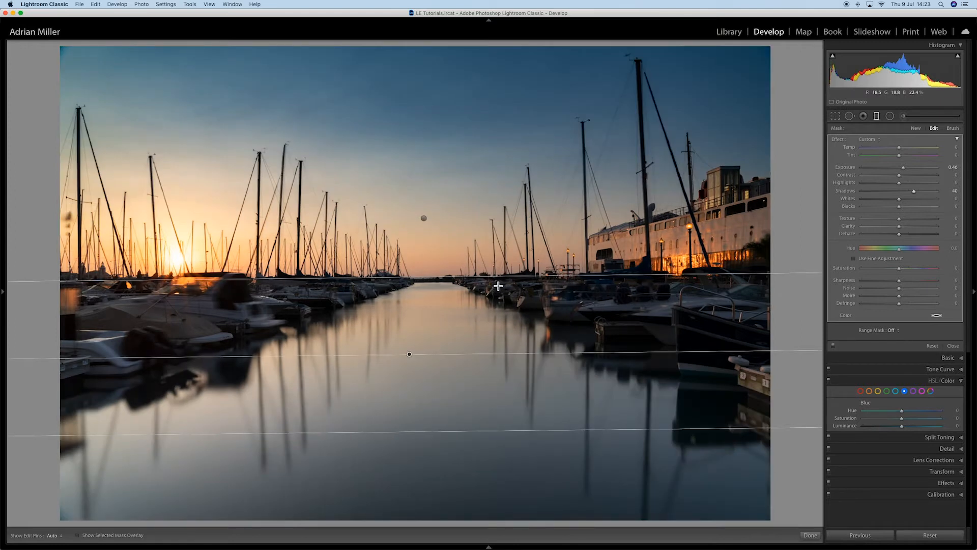
Select the sky filter and set its exposure to -0.97, highlights to -26 and saturation to 28.
click(423, 219)
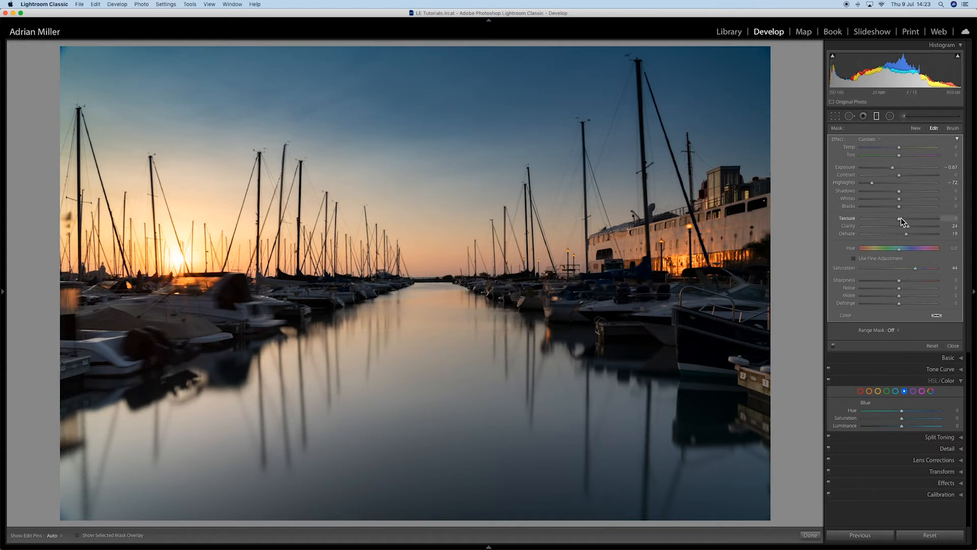
click(889, 183)
drag(894, 168, 890, 169)
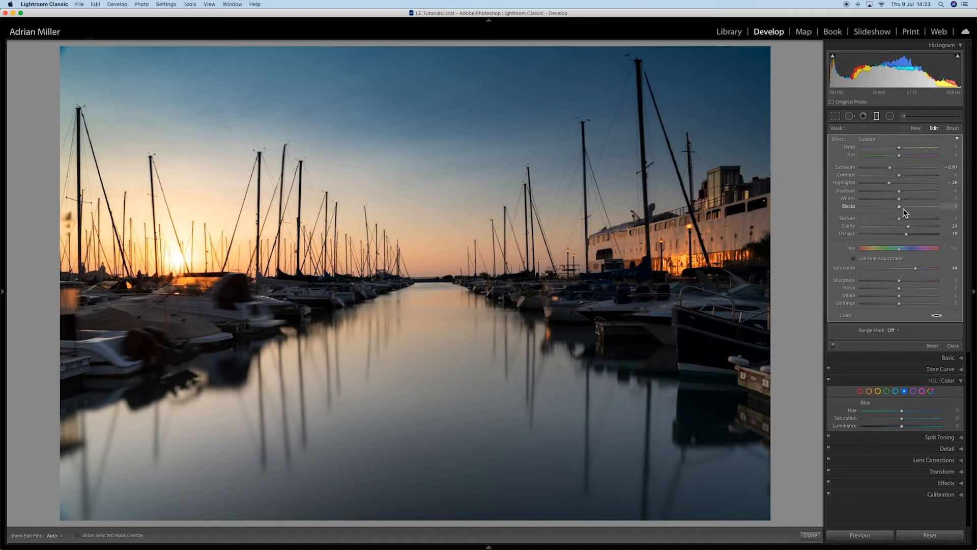
drag(911, 274, 910, 274)
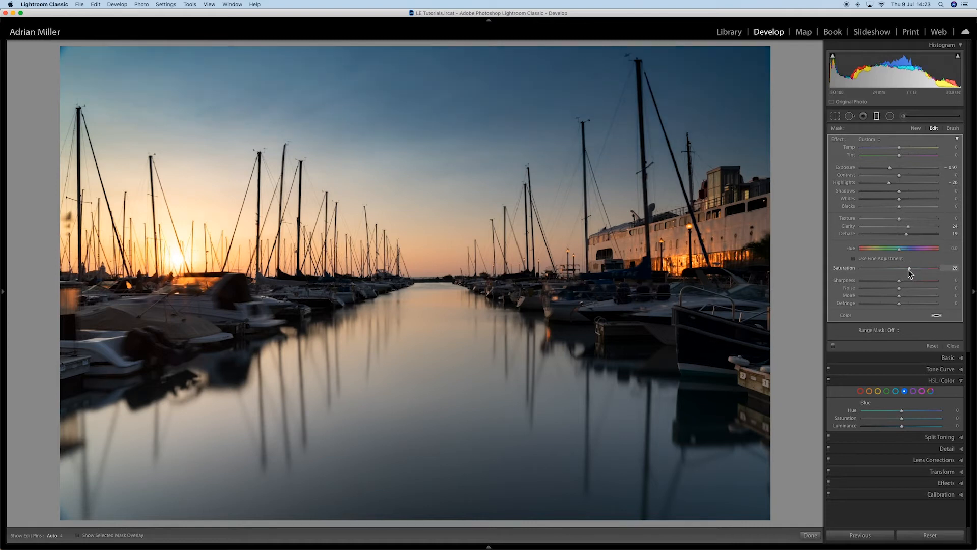
Save the sky filter's current effect settings as a new preset named Sky Grad.
click(880, 140)
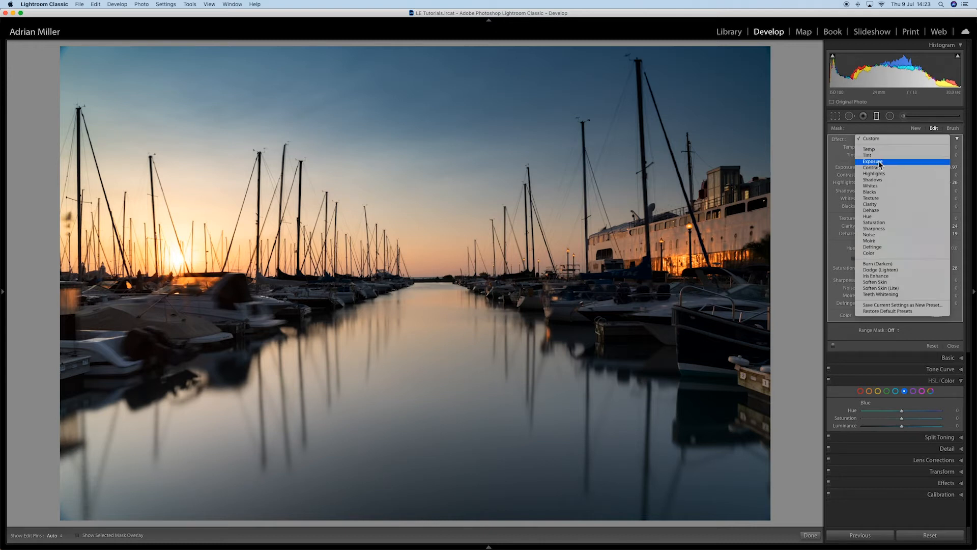
click(886, 304)
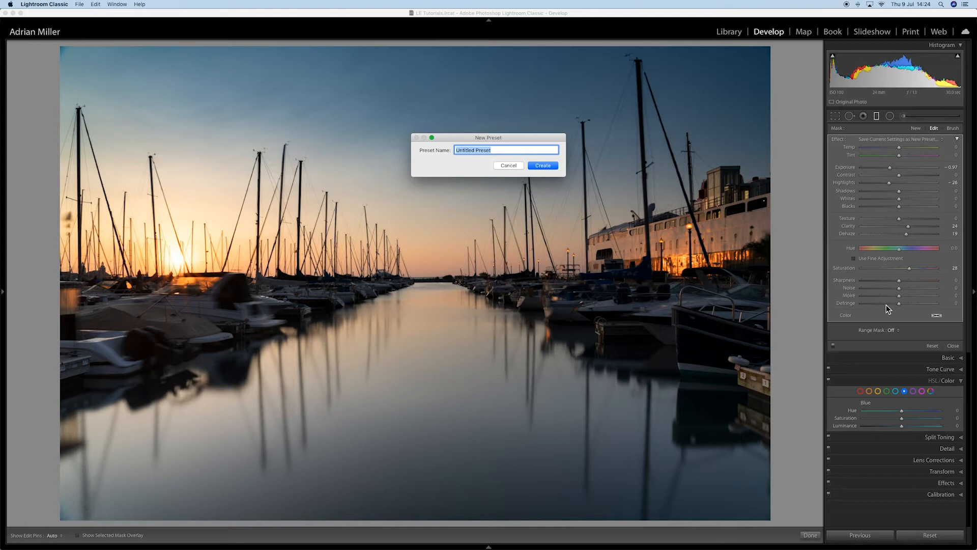
text(Sky Grad)
click(548, 167)
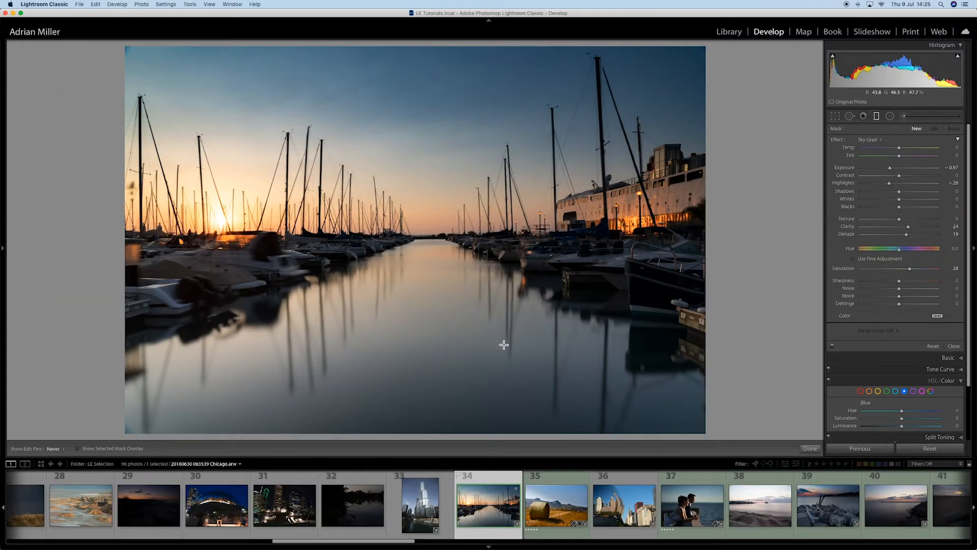
Open the hay bale photo, 20170812 Cyprus 424.dng, and crop it slightly tighter around the edges.
click(562, 502)
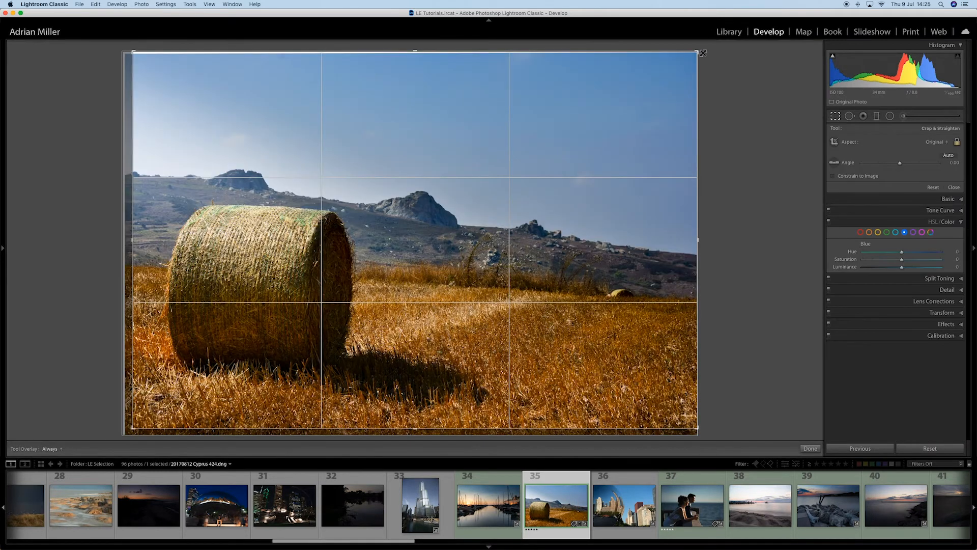
drag(701, 51, 696, 56)
double_click(396, 162)
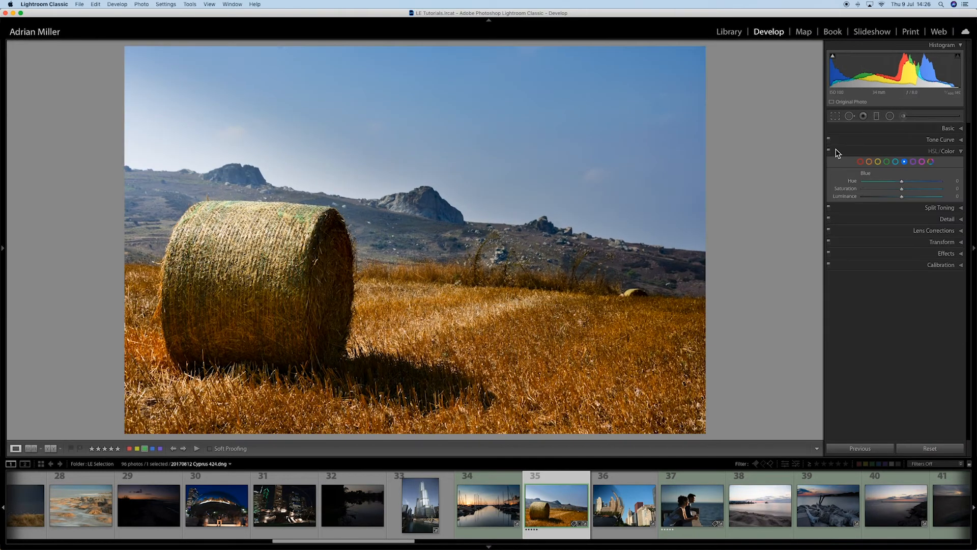
Add a graduated filter with the Sky Grad preset over the sky, tilted to follow the slope of the hills.
click(876, 116)
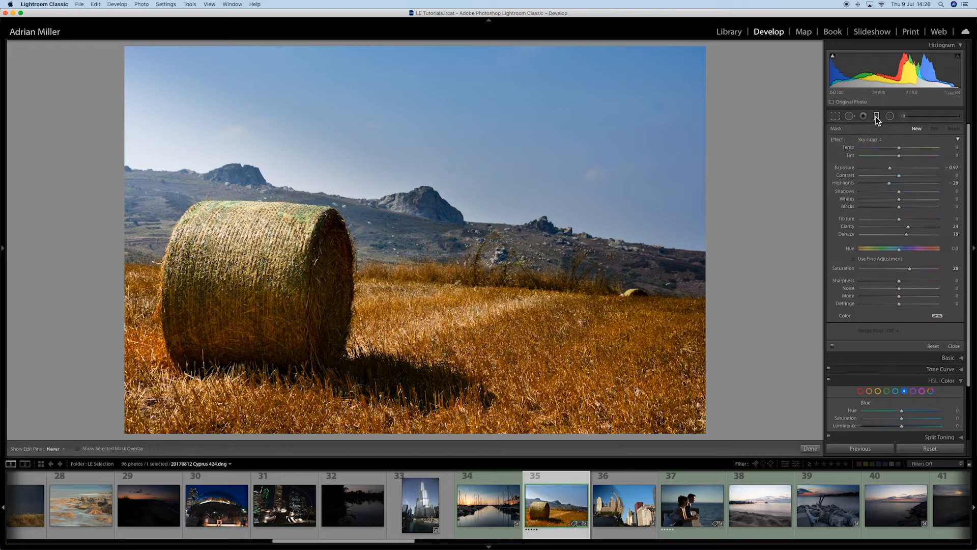
click(869, 140)
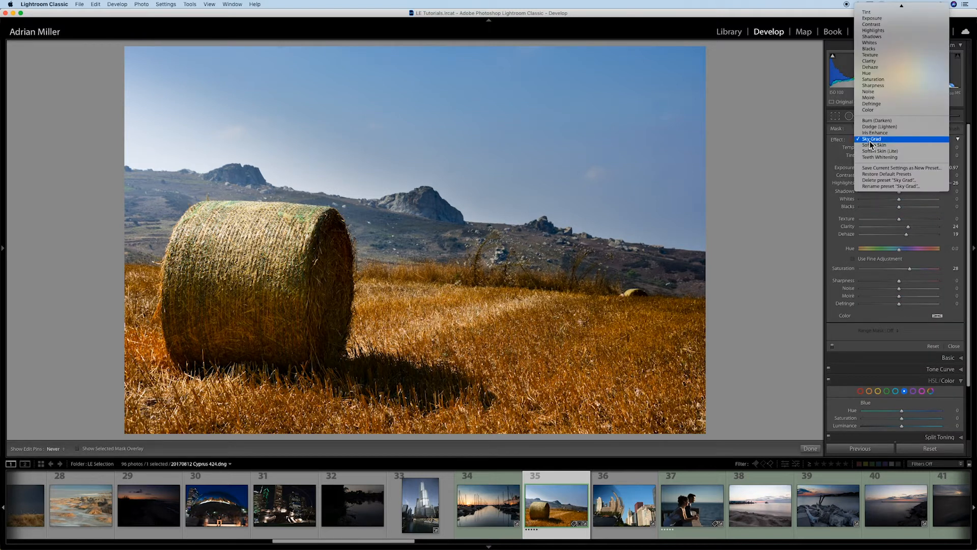
click(871, 140)
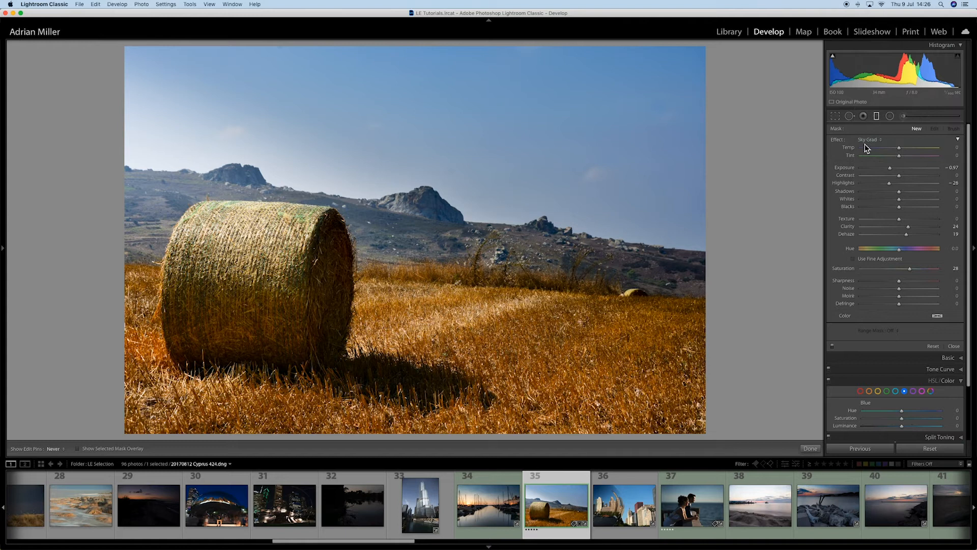
drag(401, 188, 374, 302)
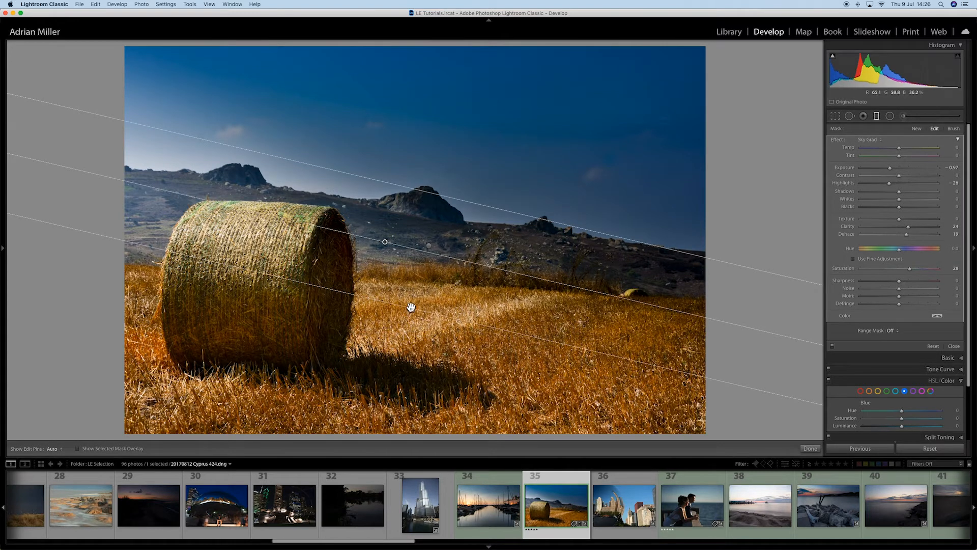
drag(411, 307, 412, 315)
drag(515, 278, 525, 275)
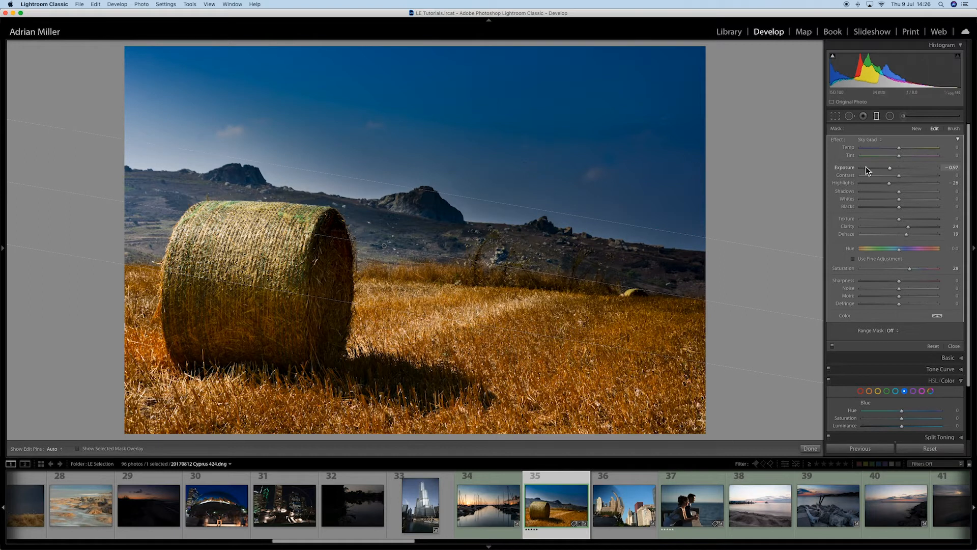
Set the filter's exposure to -0.63, highlights to -19 and clarity to 0, and reposition its transition lower across the hay bale.
drag(889, 167, 892, 183)
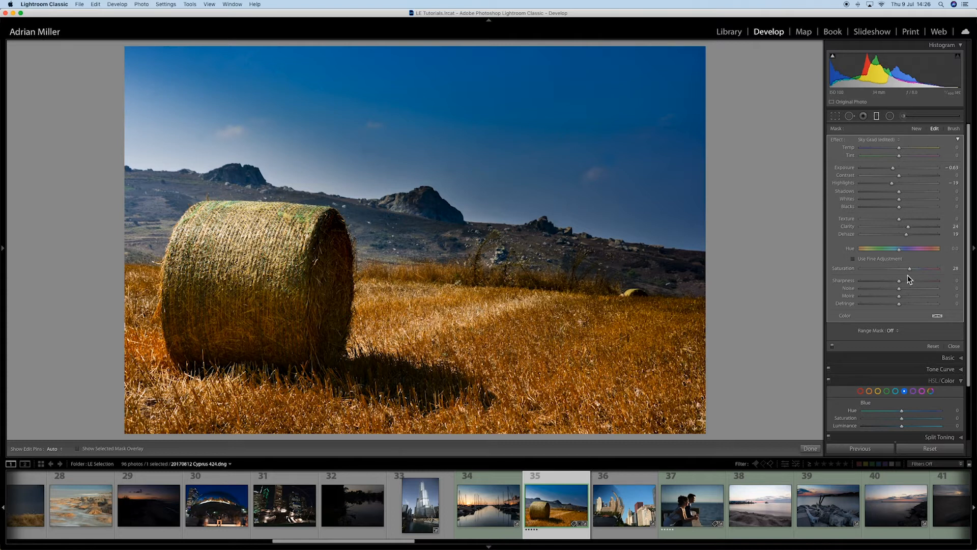
double_click(900, 228)
drag(385, 259, 378, 284)
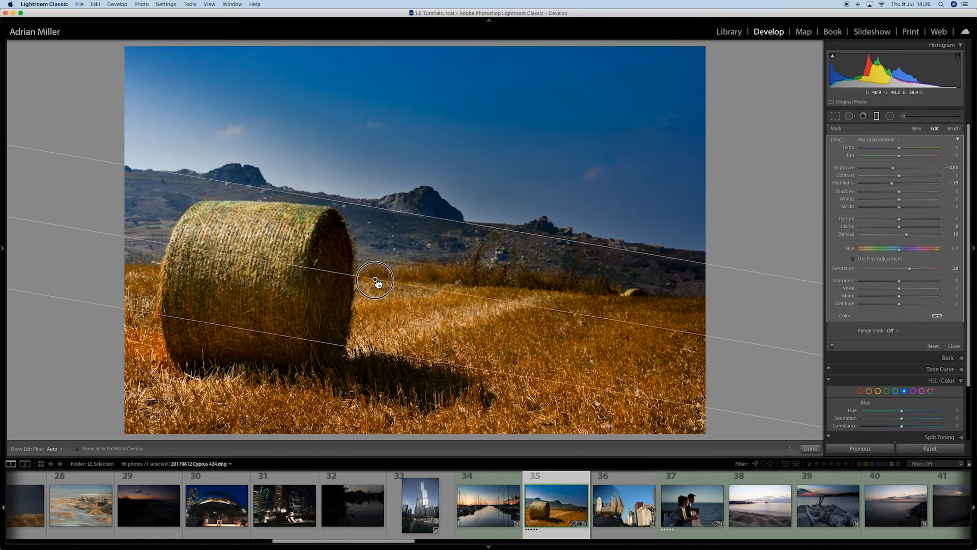
drag(342, 349, 361, 308)
drag(382, 261, 380, 274)
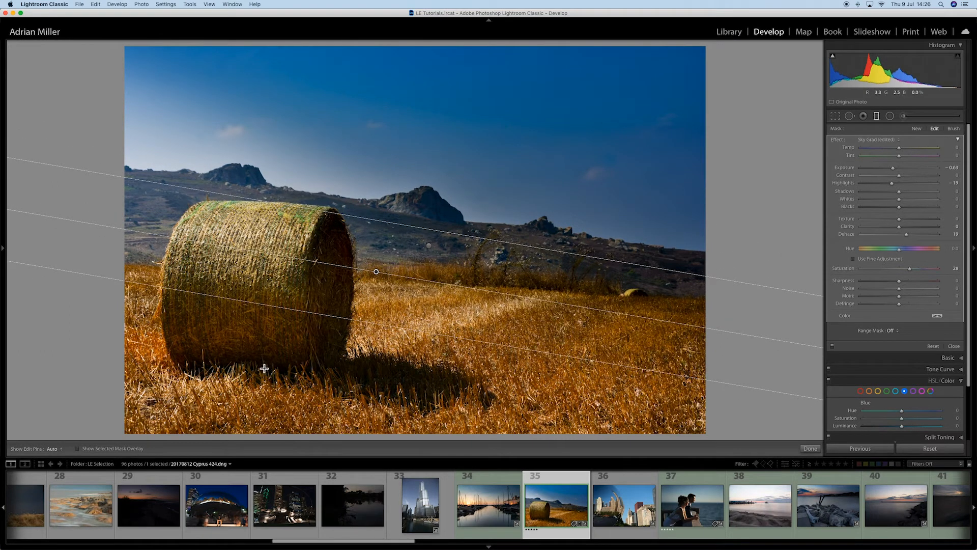
Show the mask overlay and erase the filter along the mountain ridge using a size 10 erase brush with Auto Mask.
click(77, 448)
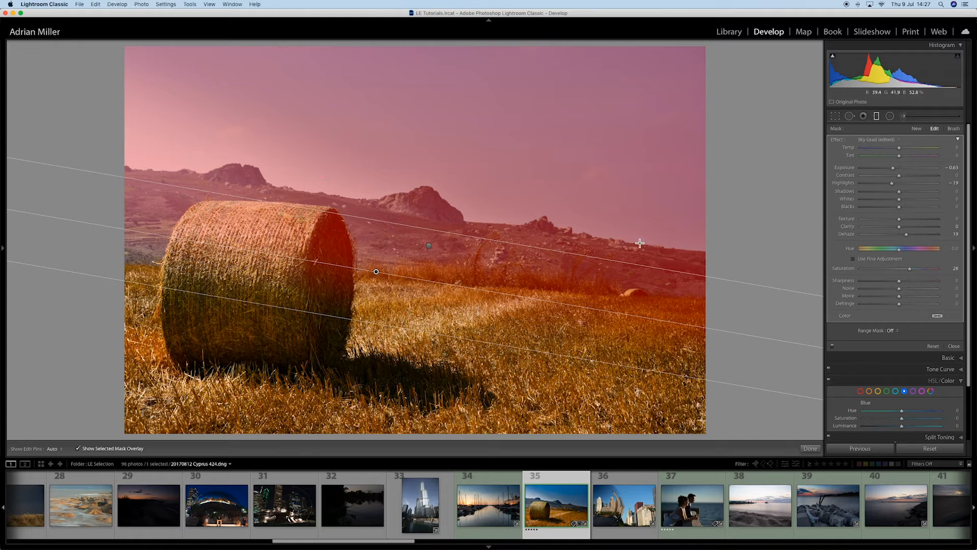
click(953, 130)
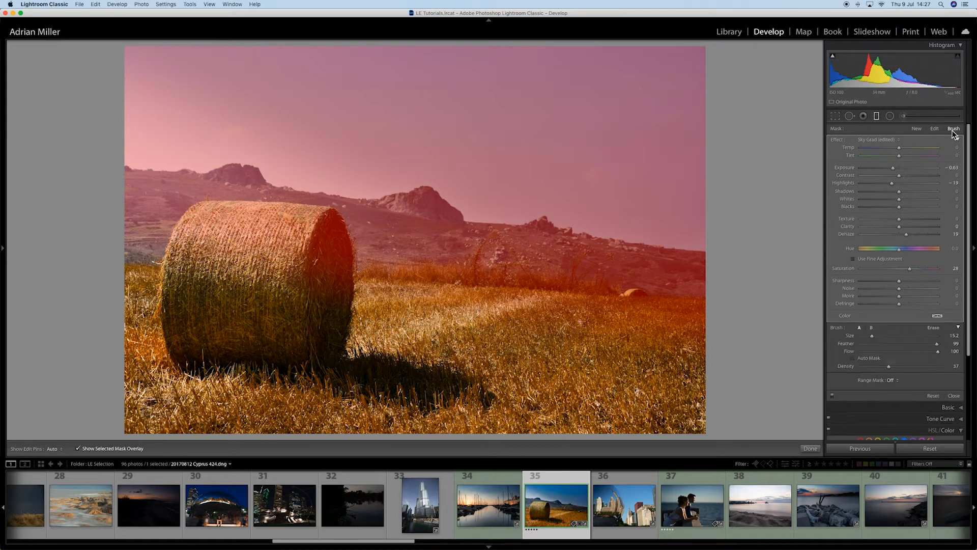
click(934, 330)
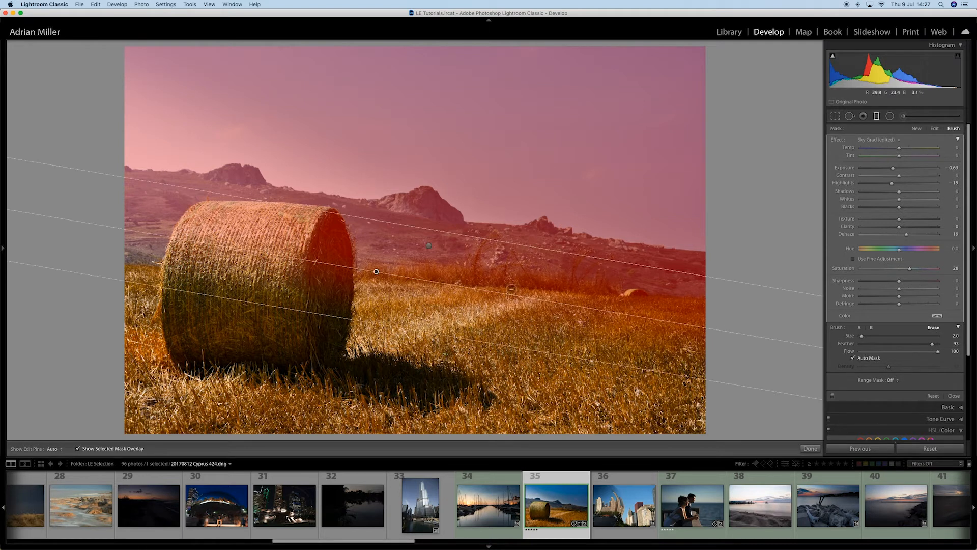
scroll(398, 214, up, 10)
mouse_move(237, 193)
mouse_down()
mouse_move(237, 176)
mouse_move(252, 181)
mouse_move(240, 173)
mouse_move(220, 177)
mouse_move(217, 193)
mouse_move(146, 193)
mouse_up()
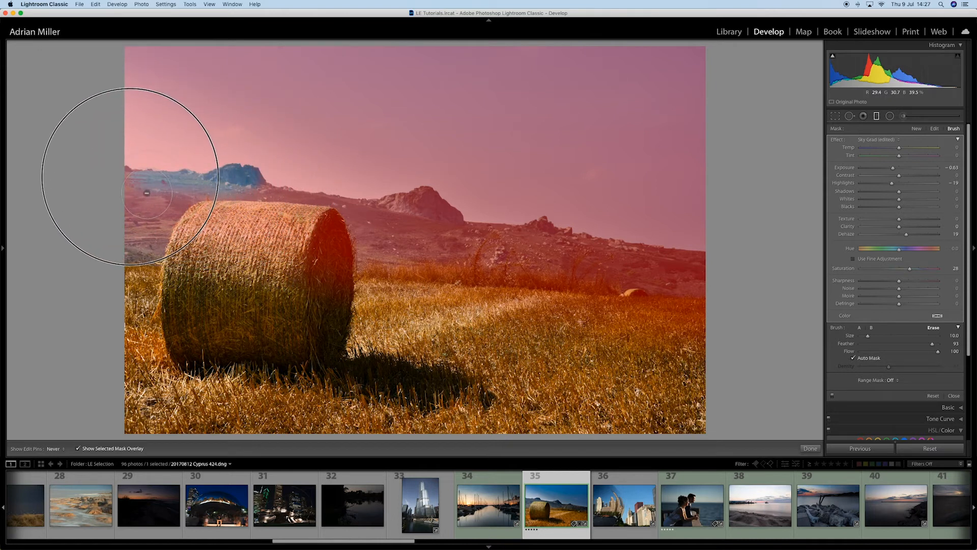
mouse_move(288, 209)
mouse_down()
mouse_move(339, 191)
mouse_move(365, 217)
mouse_move(399, 223)
mouse_move(424, 210)
mouse_move(467, 231)
mouse_move(453, 224)
mouse_move(409, 235)
mouse_move(632, 257)
mouse_move(688, 253)
mouse_move(574, 266)
mouse_up()
Turn off Auto Mask and erase the remaining mask from the hillside, hay bale and field with a size 18 brush.
key(h)
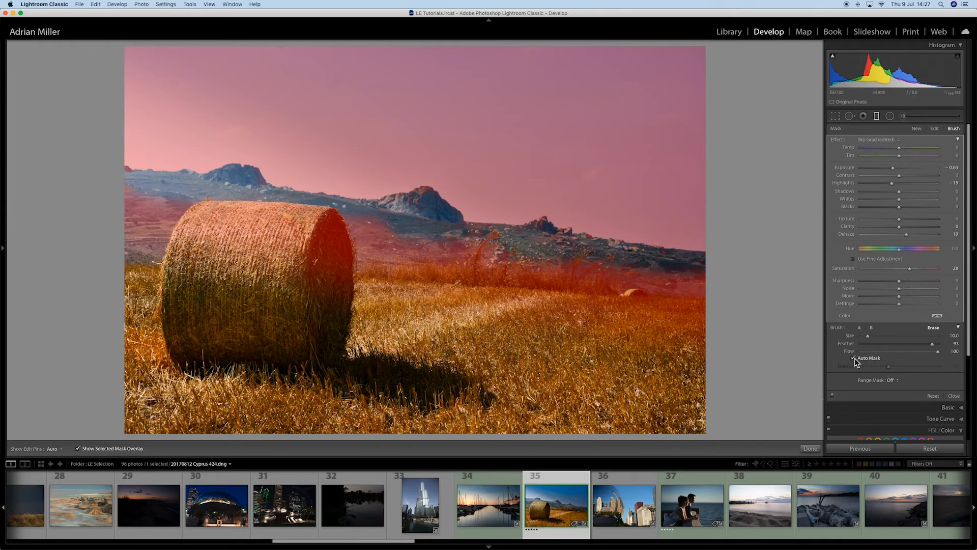
mouse_move(663, 284)
mouse_down()
mouse_move(710, 305)
mouse_move(342, 260)
mouse_move(388, 253)
mouse_move(371, 239)
mouse_move(197, 216)
mouse_move(138, 241)
mouse_up()
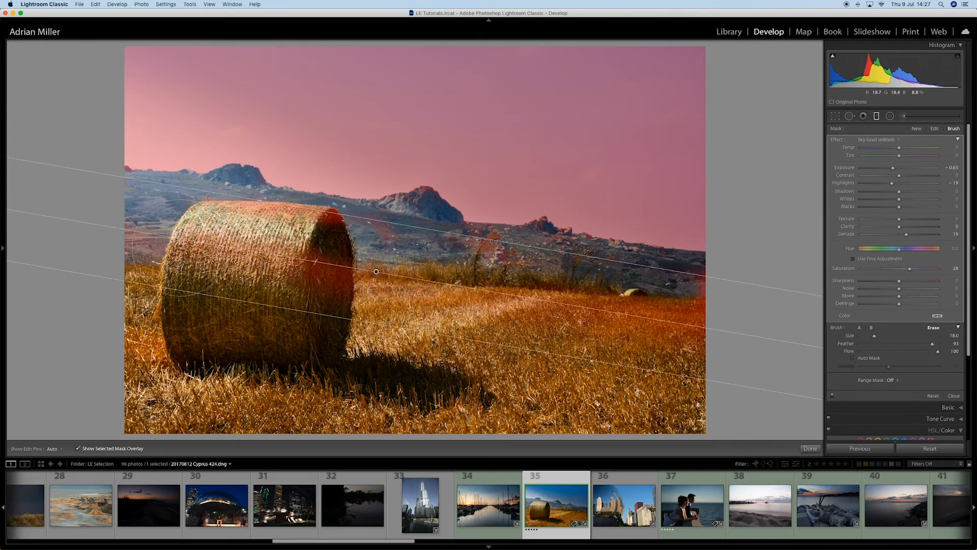
mouse_move(333, 269)
mouse_down()
mouse_move(366, 259)
mouse_move(677, 306)
mouse_up()
Erase the leftover mask on the central rocky peak with a size 3 brush at feather 13, and hide the mask overlay.
scroll(678, 305, down, 6)
scroll(678, 305, down, 8)
key(h)
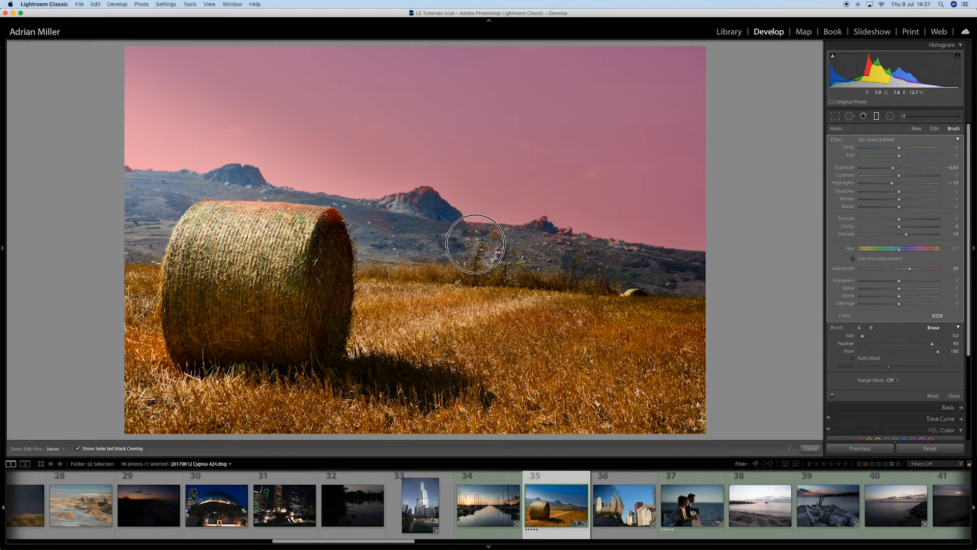
scroll(232, 201, up, 3)
key(h)
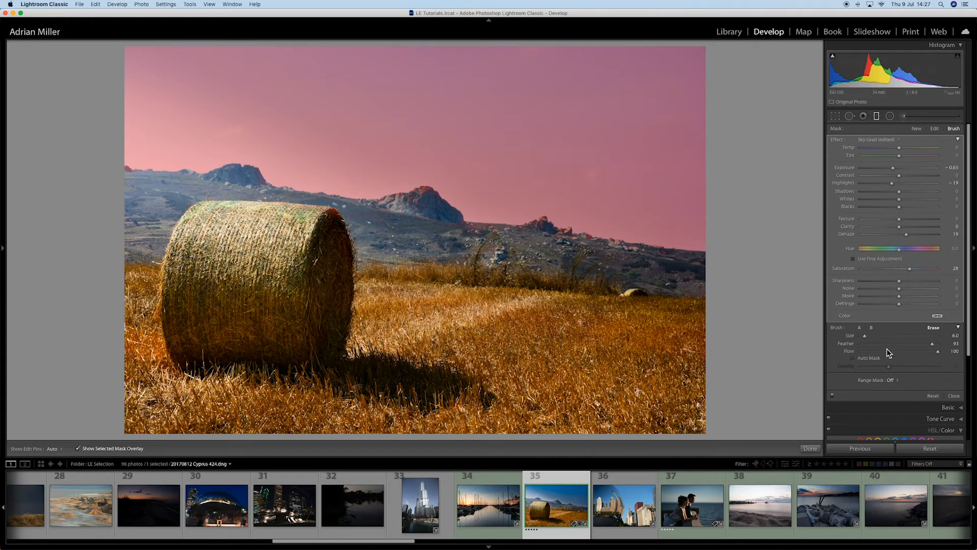
click(870, 344)
scroll(651, 256, down, 3)
key(h)
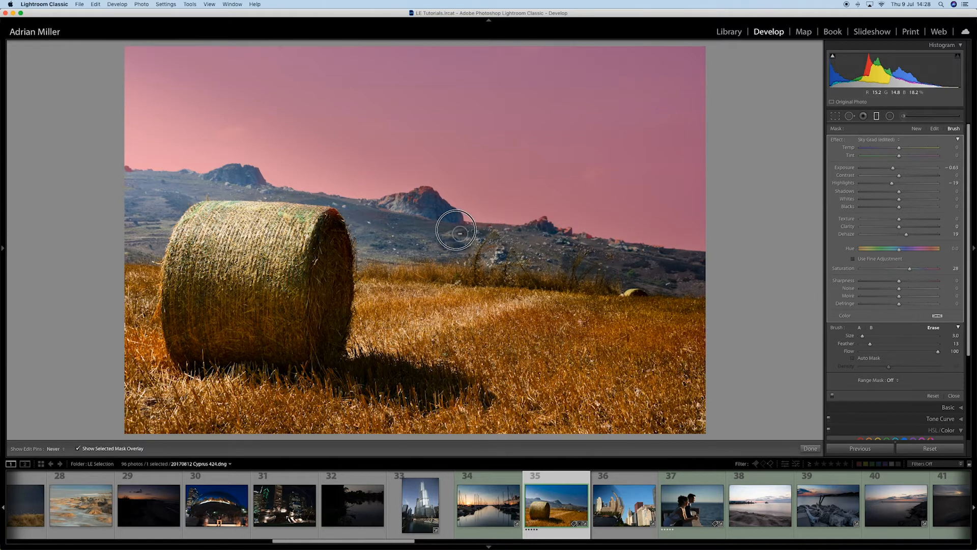
key(h)
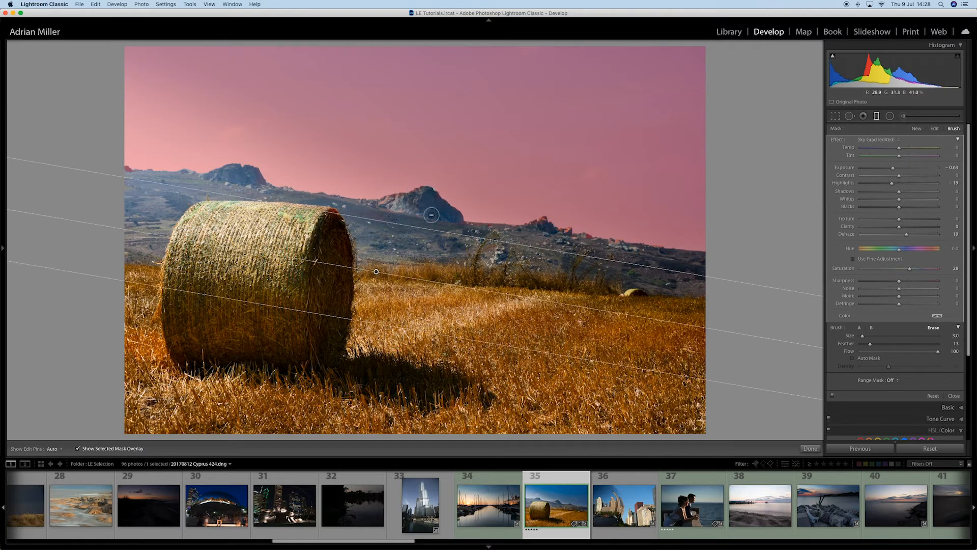
scroll(431, 208, down, 1)
mouse_move(429, 198)
mouse_down()
mouse_move(410, 201)
mouse_move(429, 203)
mouse_up()
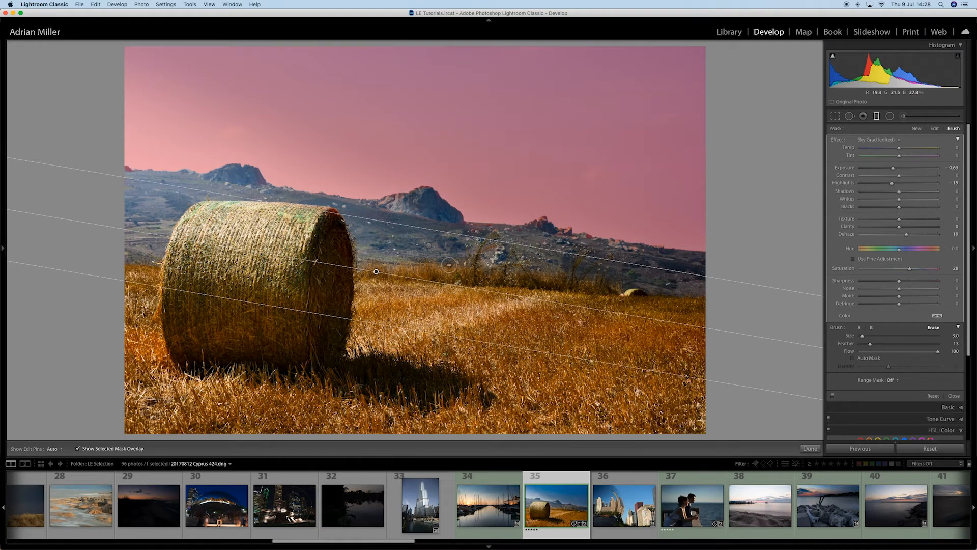
click(80, 449)
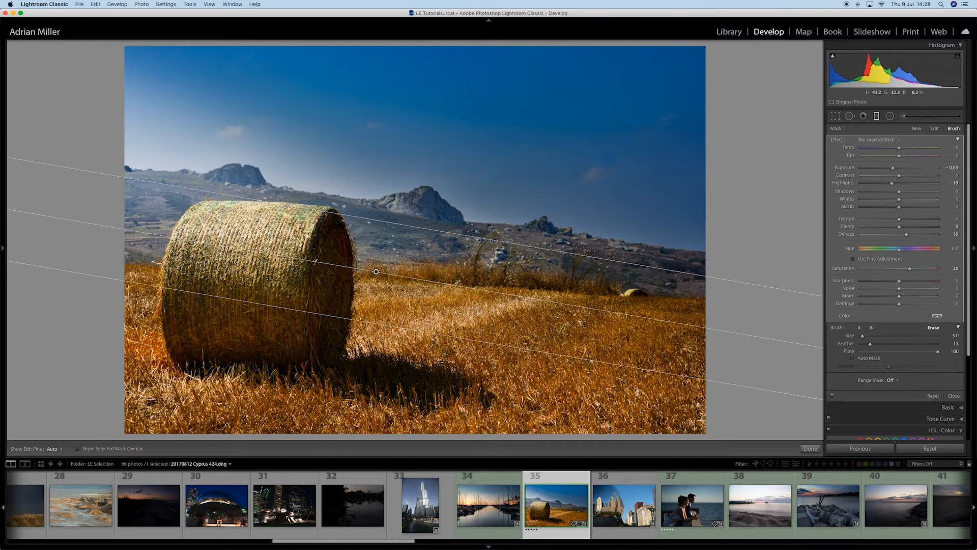
Open the Chicago photo of the mirrored sculpture and skyline with the filmstrip hidden, and reset the graduated filter's effect sliders.
click(625, 506)
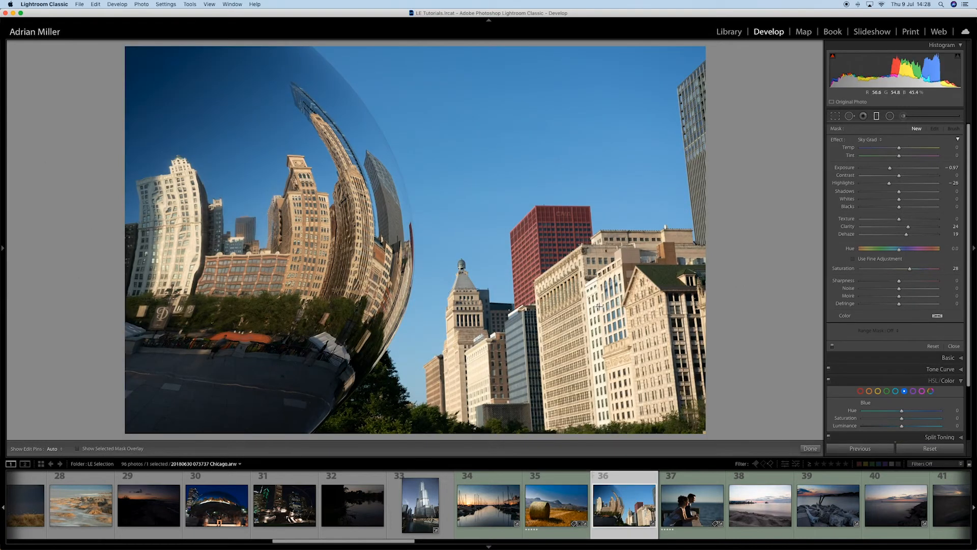
click(488, 546)
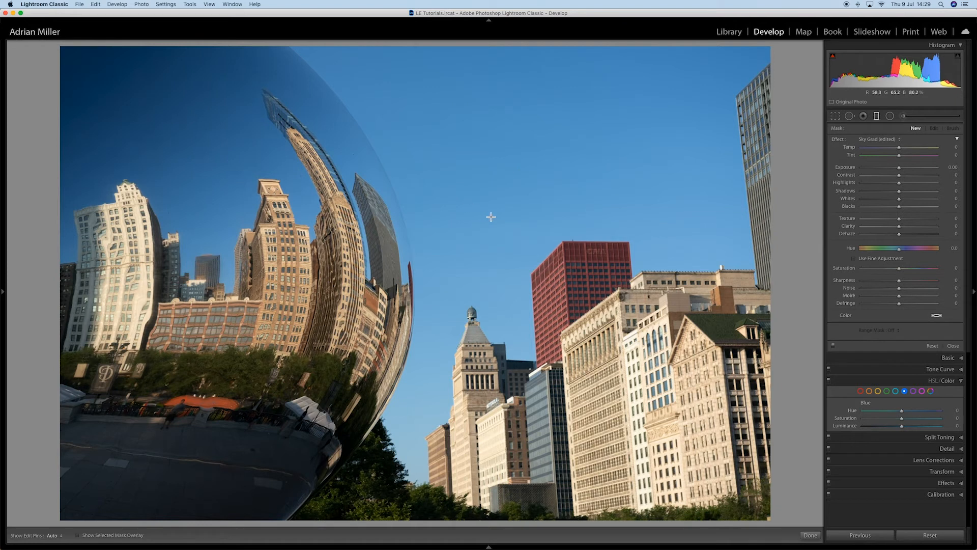
Draw a vertical graduated filter from the sky across the sculpture, with Exposure −0.42, Clarity 12, Dehaze 29 and Saturation 34.
drag(449, 225, 211, 227)
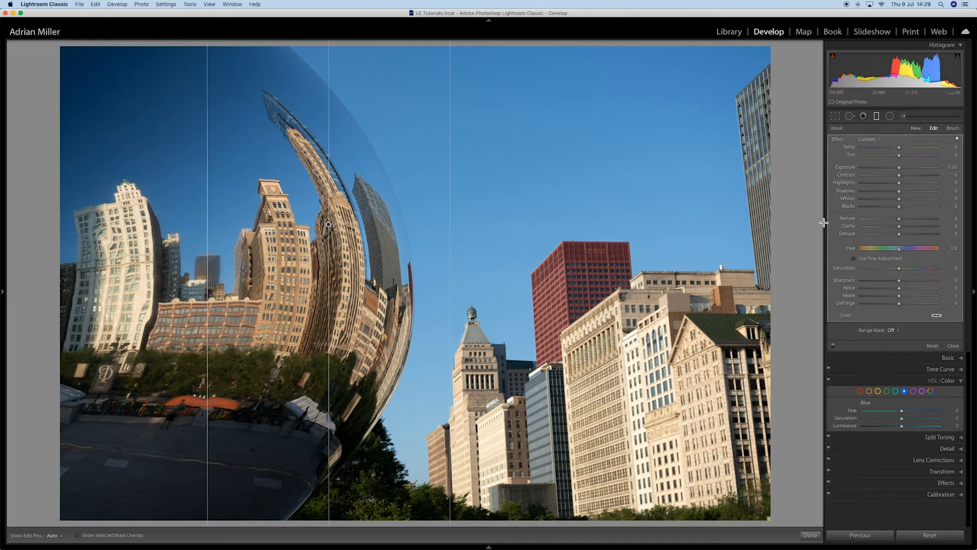
click(891, 168)
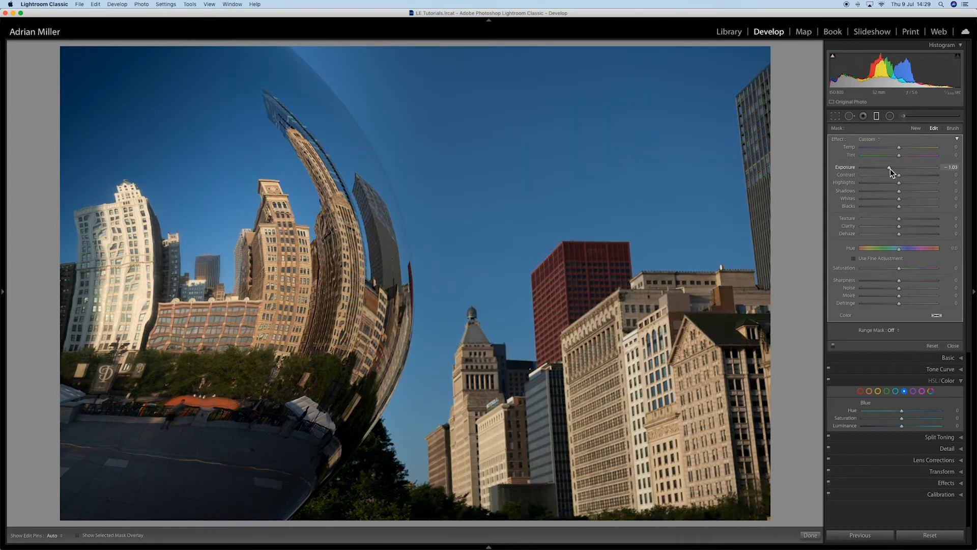
drag(894, 169, 897, 169)
click(904, 225)
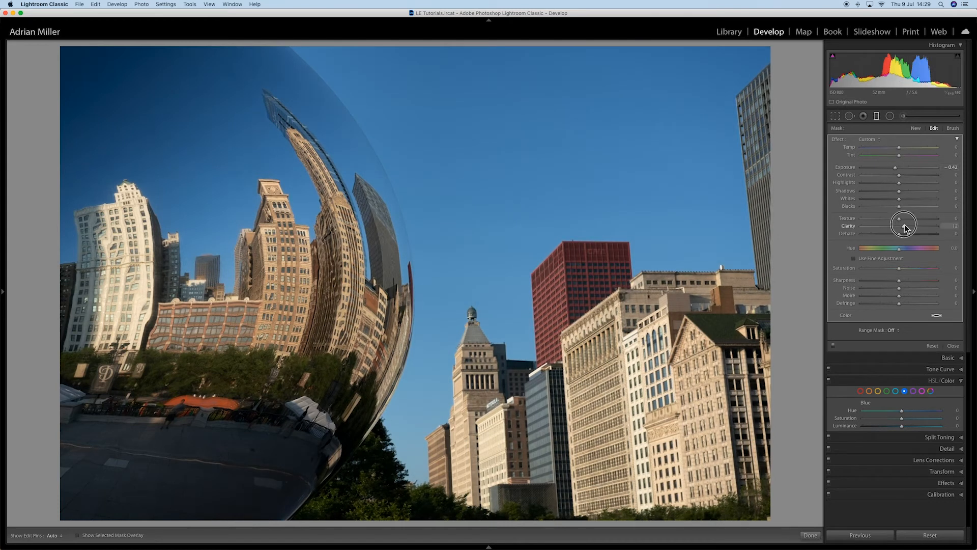
click(910, 234)
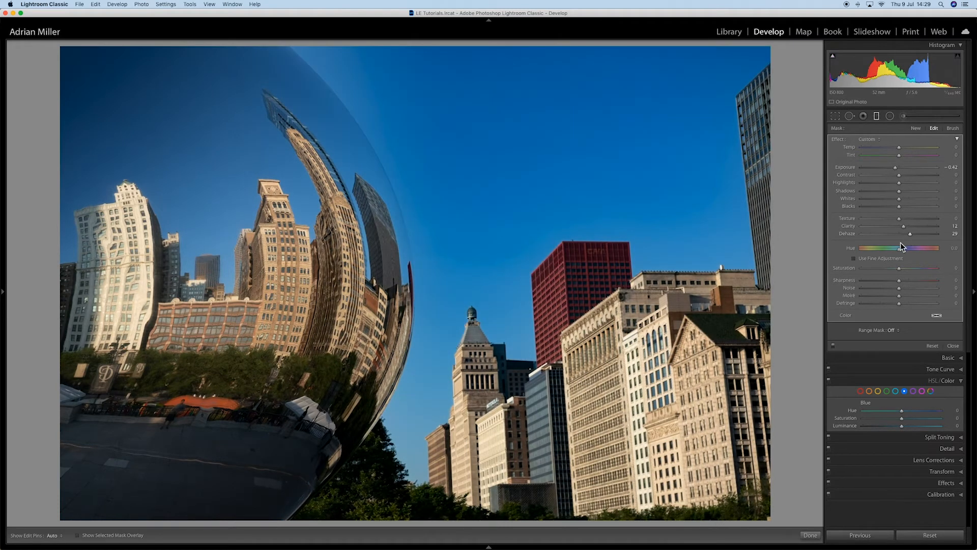
drag(904, 267, 912, 269)
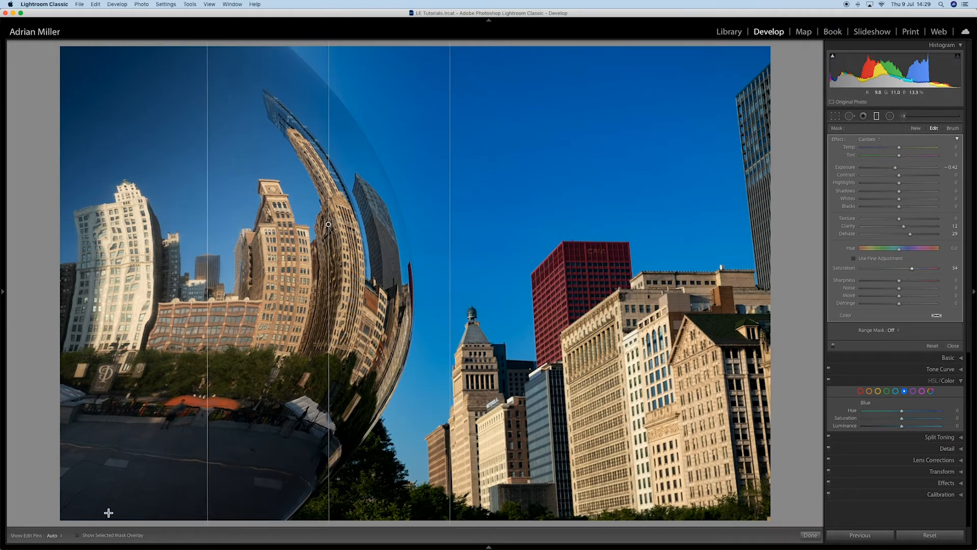
Check the filter's mask overlay, then set its range mask to Color and sample several points across the blue sky.
click(78, 534)
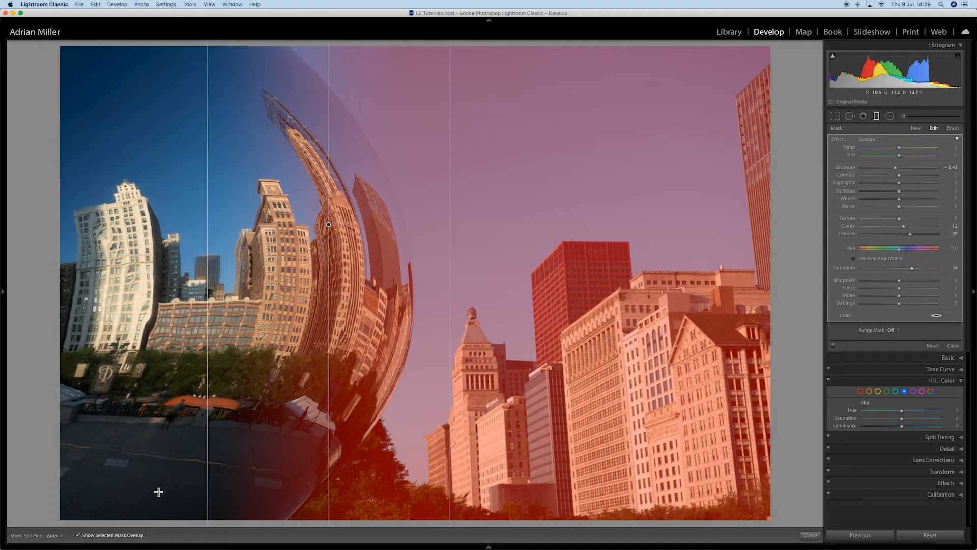
click(77, 534)
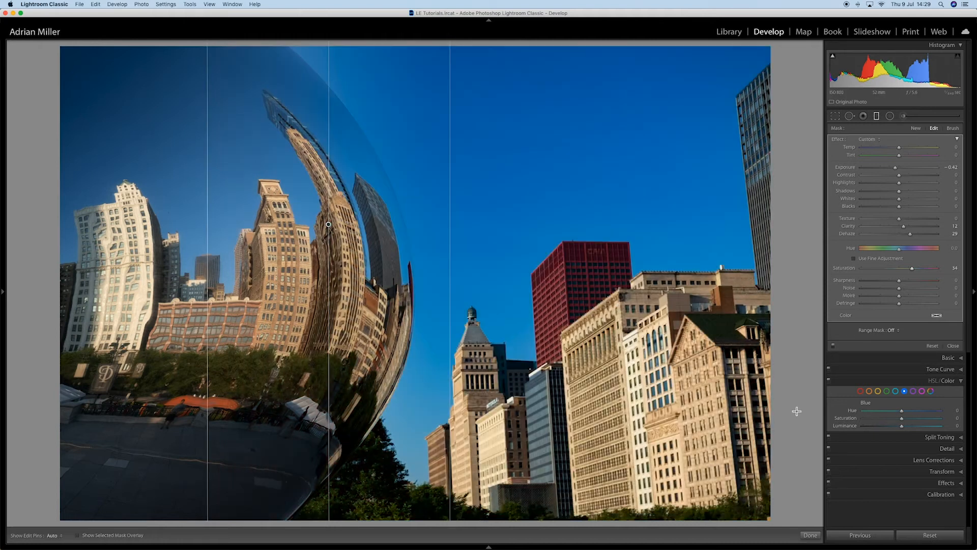
click(898, 331)
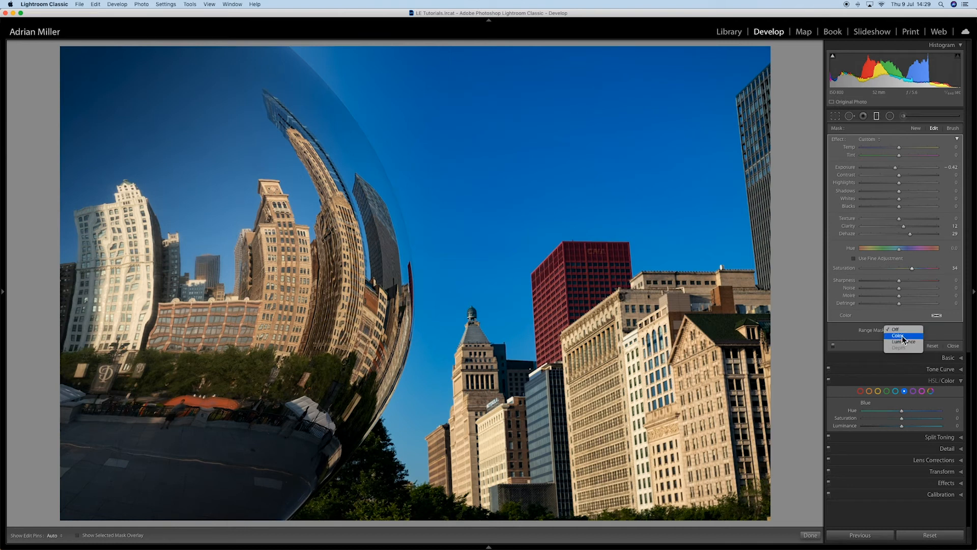
click(902, 337)
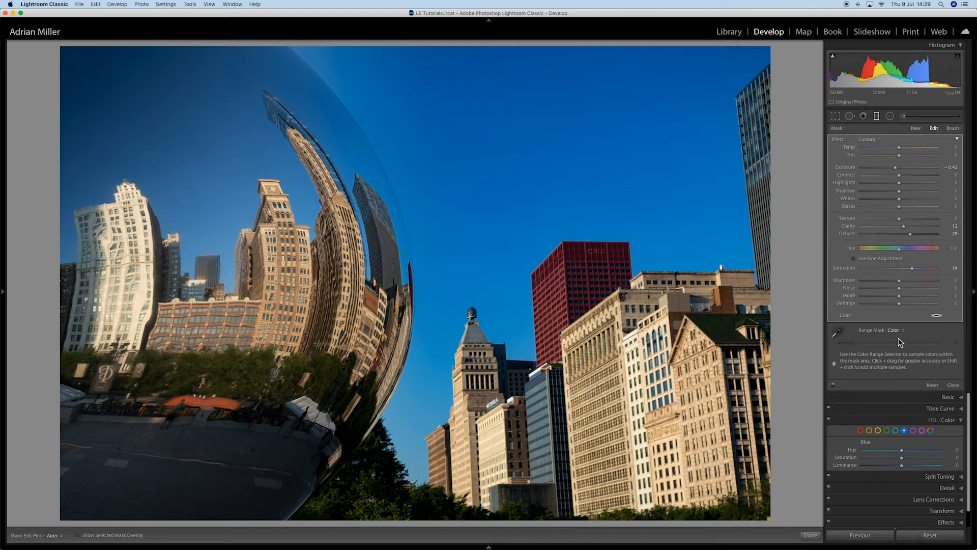
click(837, 333)
click(463, 97)
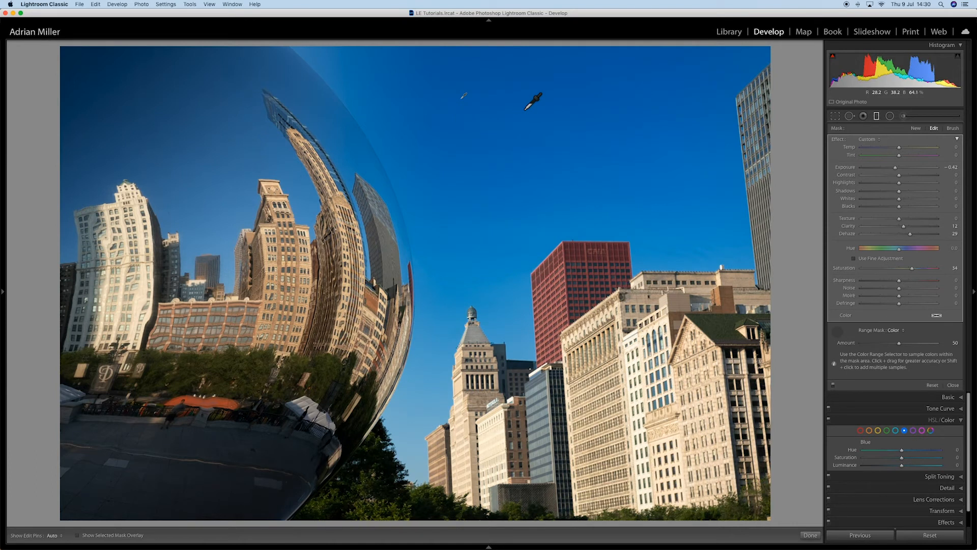
click(524, 141)
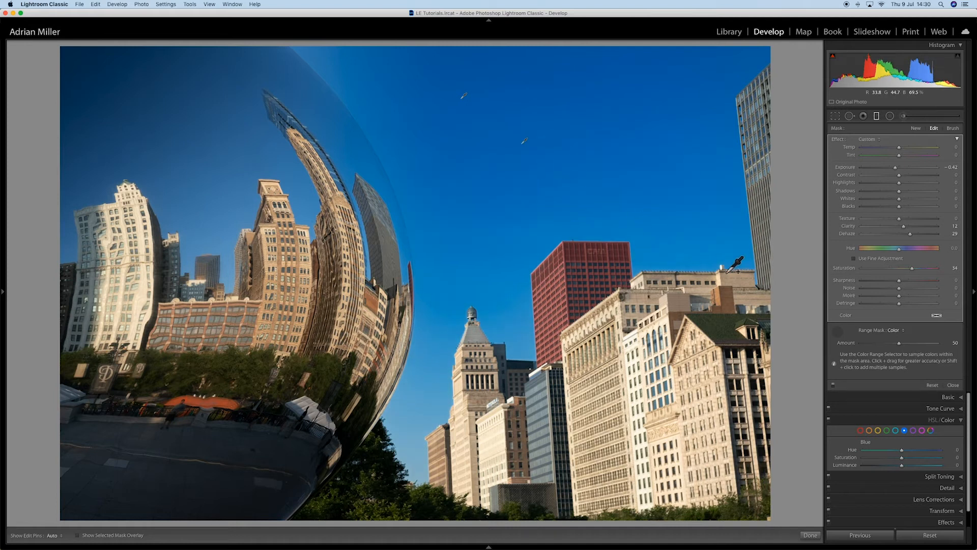
click(735, 258)
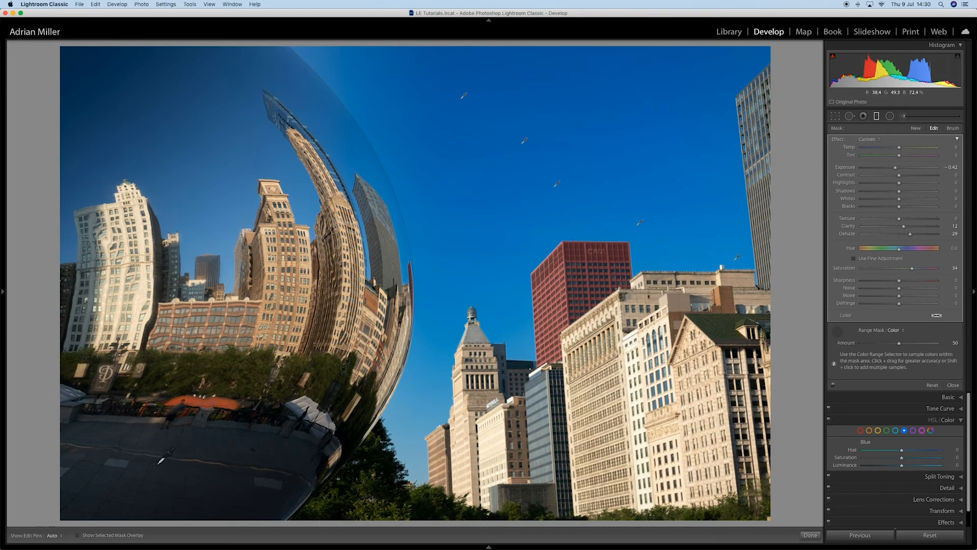
Replace the point samples with one area sample of the blue sky, and compare the photo before and after.
click(78, 535)
click(78, 536)
click(434, 68)
drag(433, 64, 511, 294)
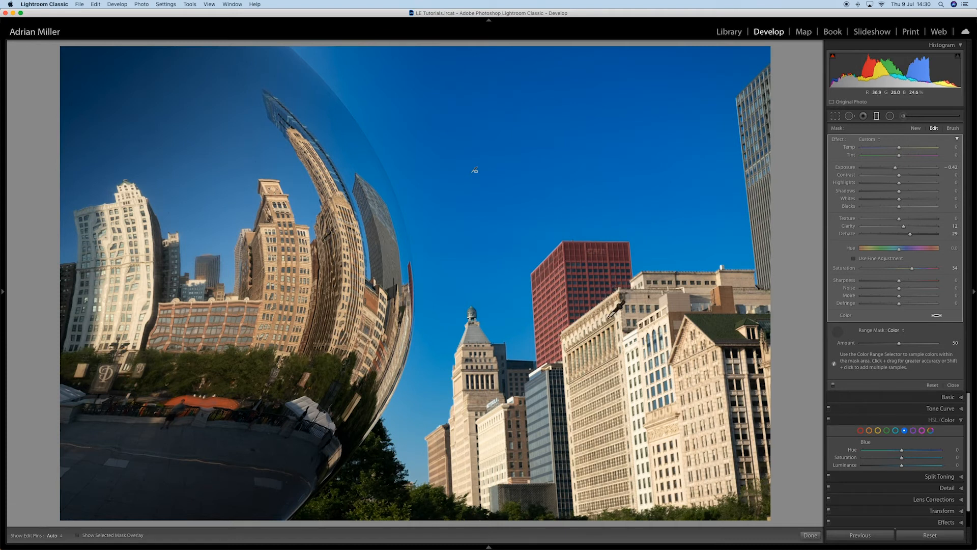
key(backslash)
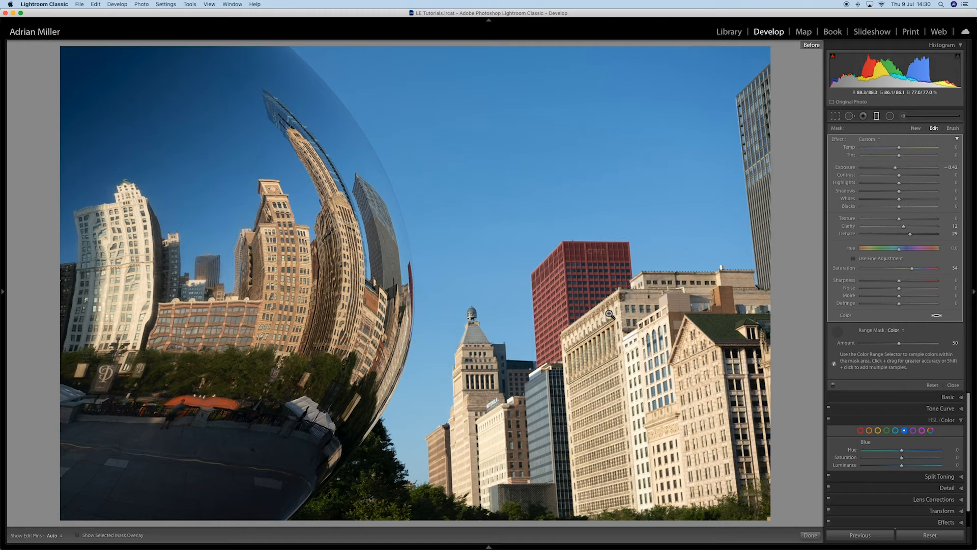
key(backslash)
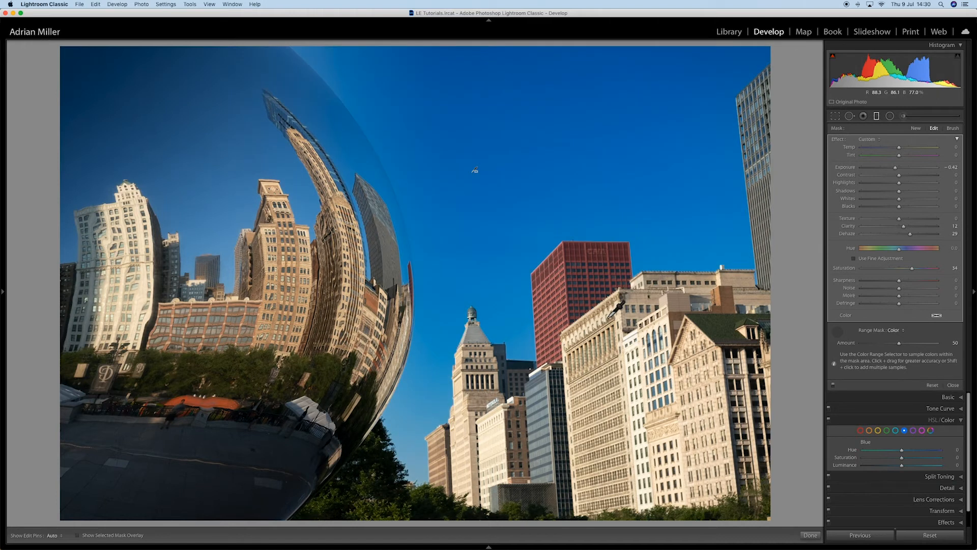
click(609, 314)
Open the photo of the wedding couple by the sea and draw a vertical graduated filter over its right half with Exposure −0.93.
key(Right)
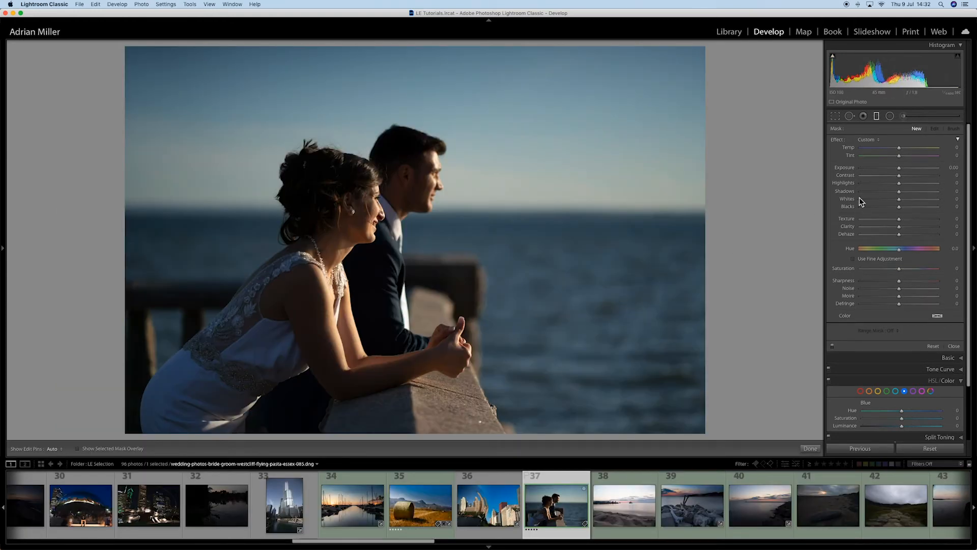
click(899, 168)
drag(898, 171, 890, 172)
drag(549, 211, 264, 211)
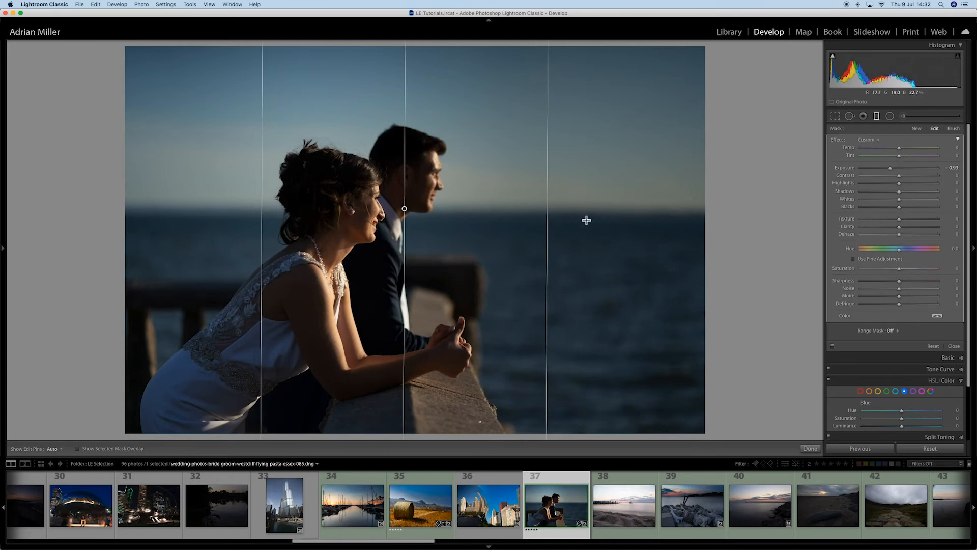
Set the filter's range mask to Luminance, sample the bright tones for a range of 79/100, and show the luminance mask.
click(889, 330)
click(898, 343)
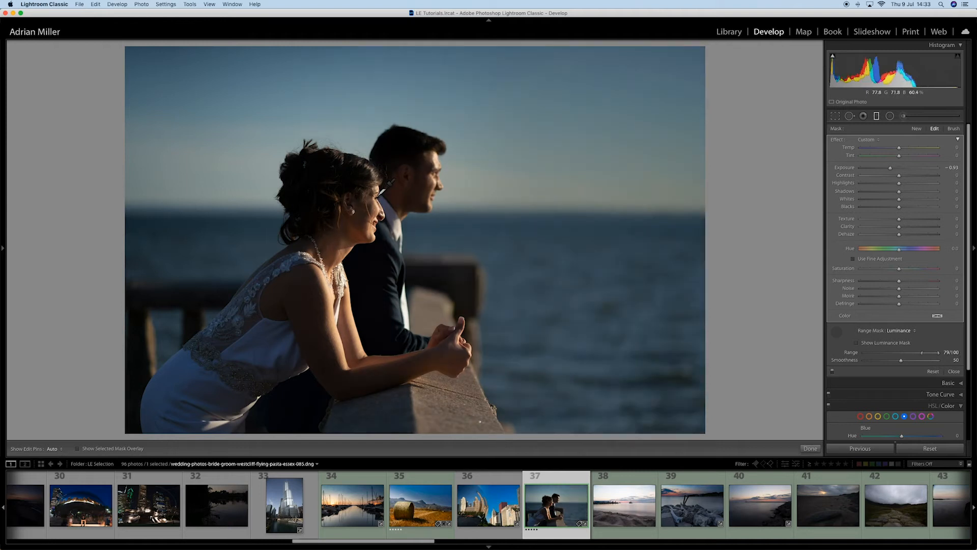
click(874, 345)
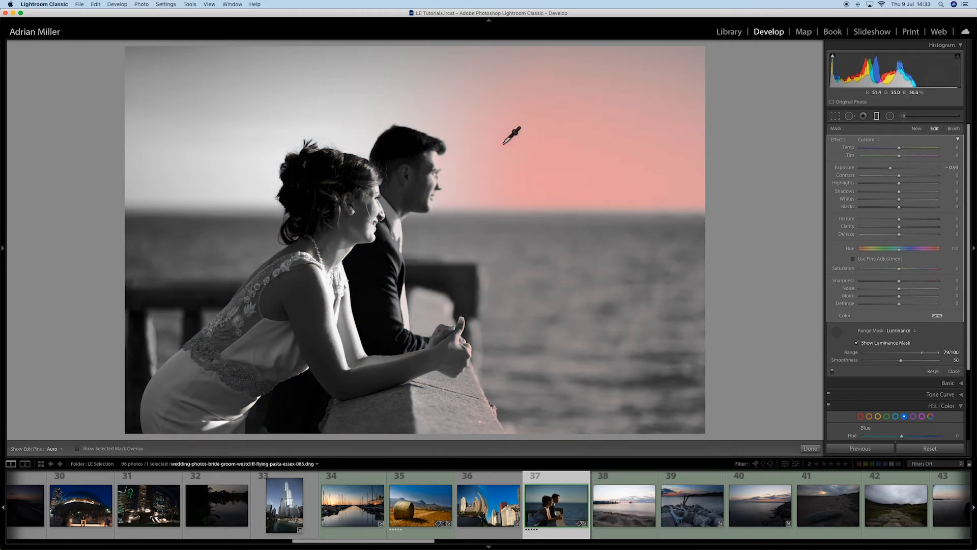
Try sampling dark tones around the groom's head, resample bright tones for a range of 91/100, and hide the luminance mask.
click(431, 174)
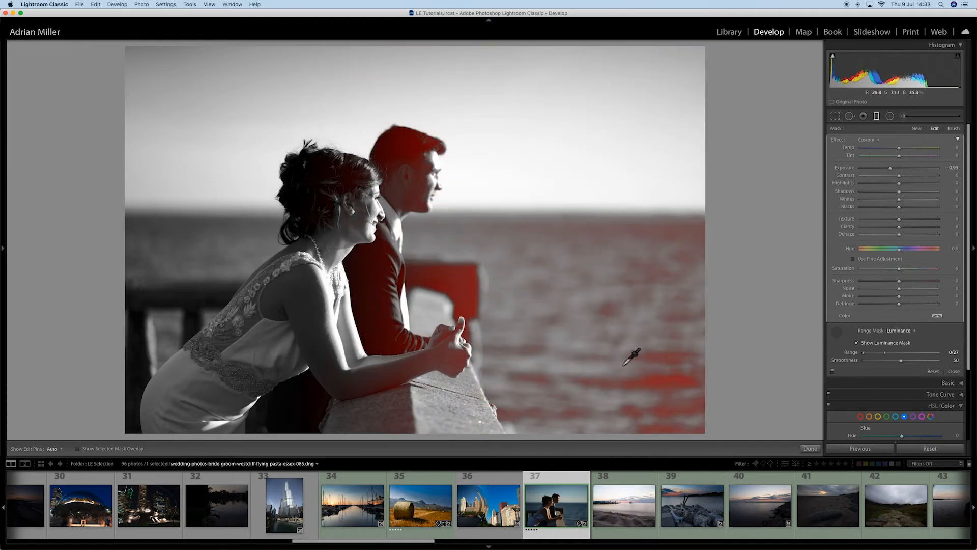
click(427, 168)
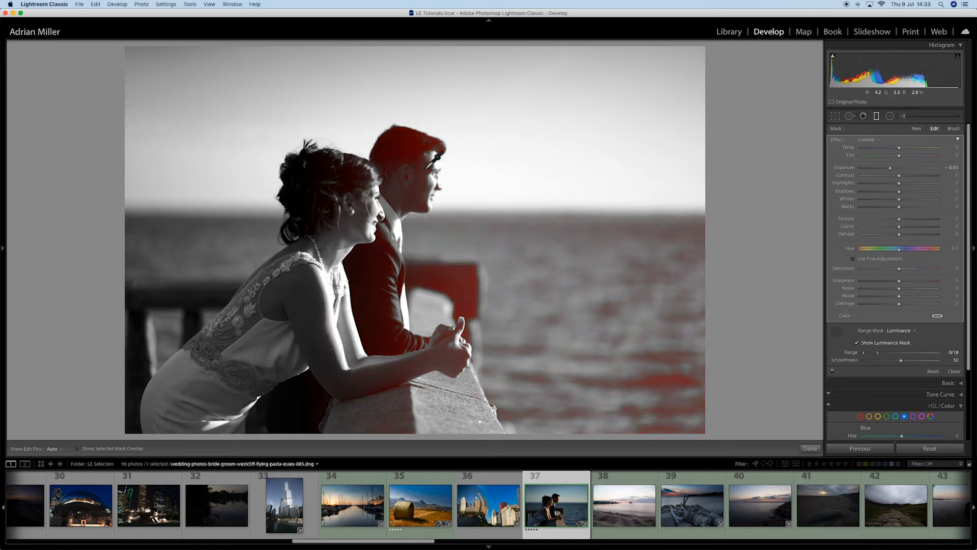
click(443, 168)
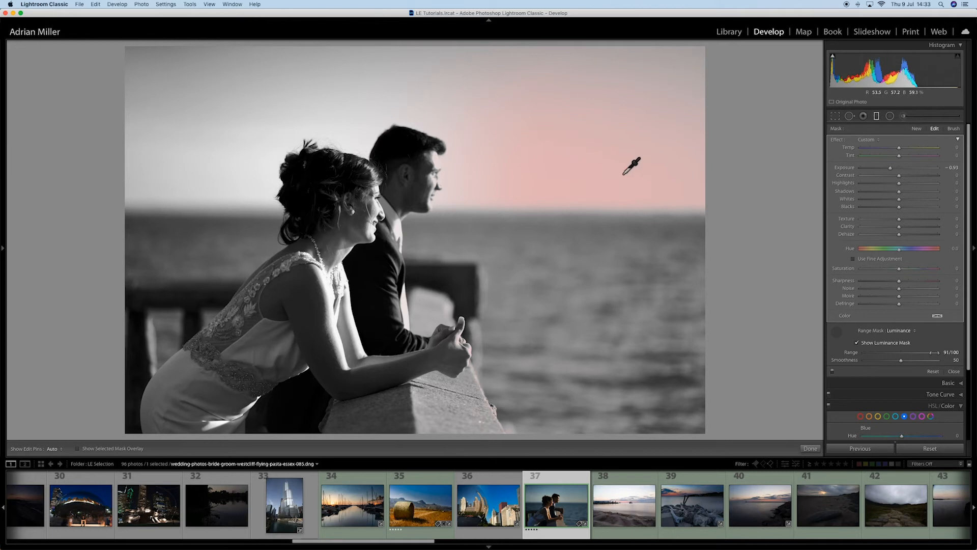
click(857, 344)
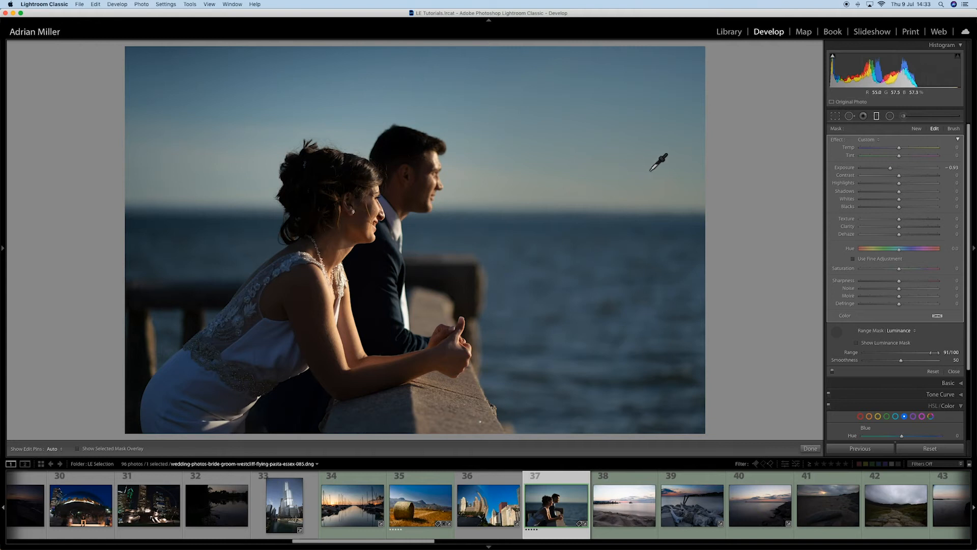
Open the Holland Michigan beach photo, draw a graduated filter down over the sky to the horizon, and apply the Sky Grad preset.
click(622, 510)
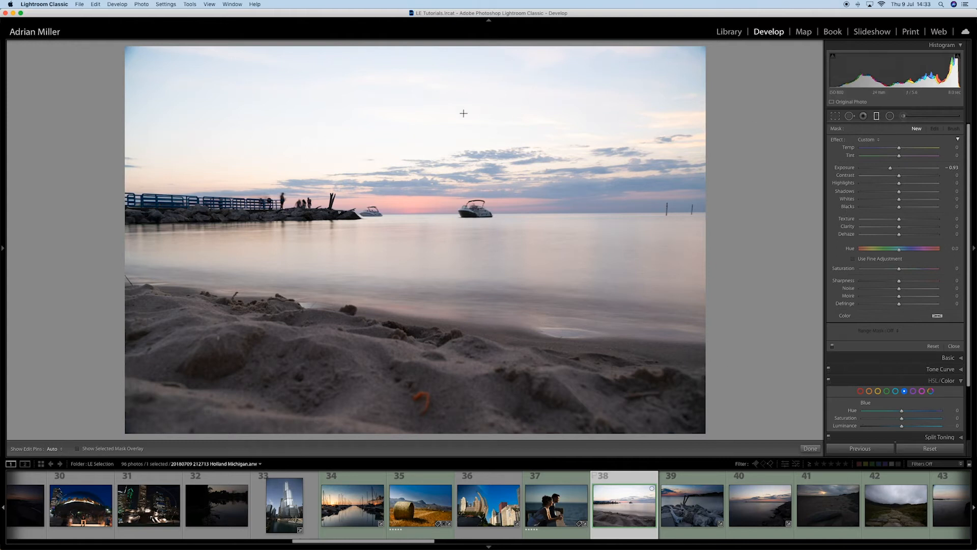
drag(413, 150, 415, 227)
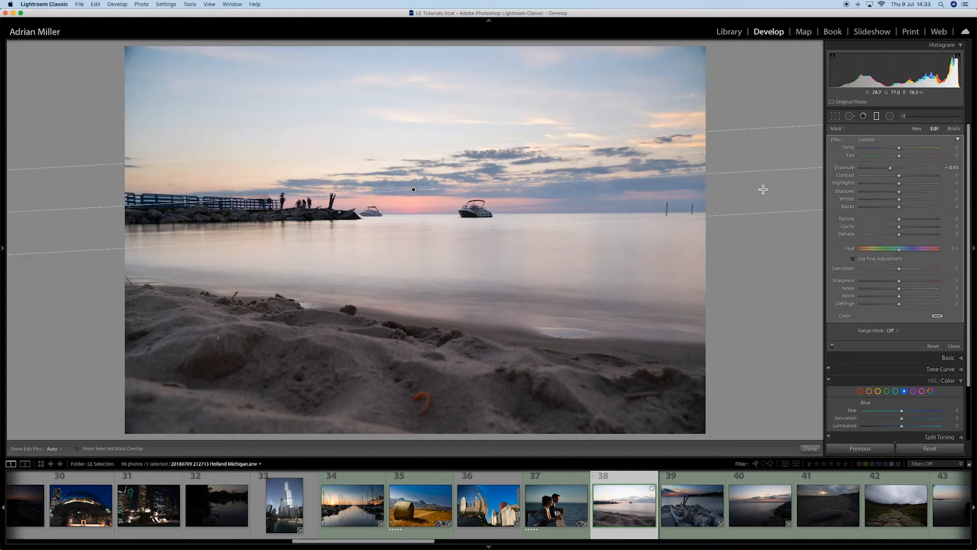
click(873, 139)
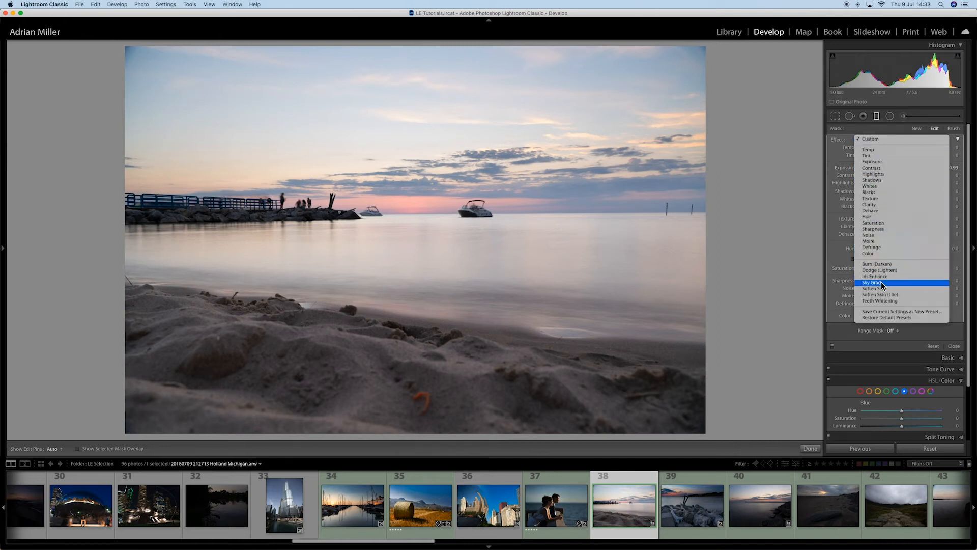
click(828, 274)
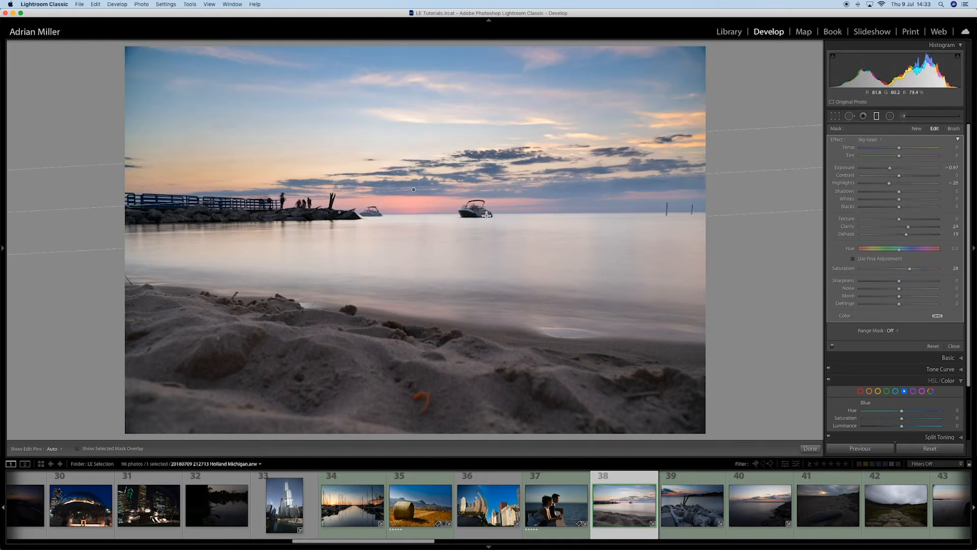
Widen the graduated filter and shift it slightly lower around the horizon, then compare the photo before and after.
drag(445, 233, 414, 246)
drag(599, 187, 601, 191)
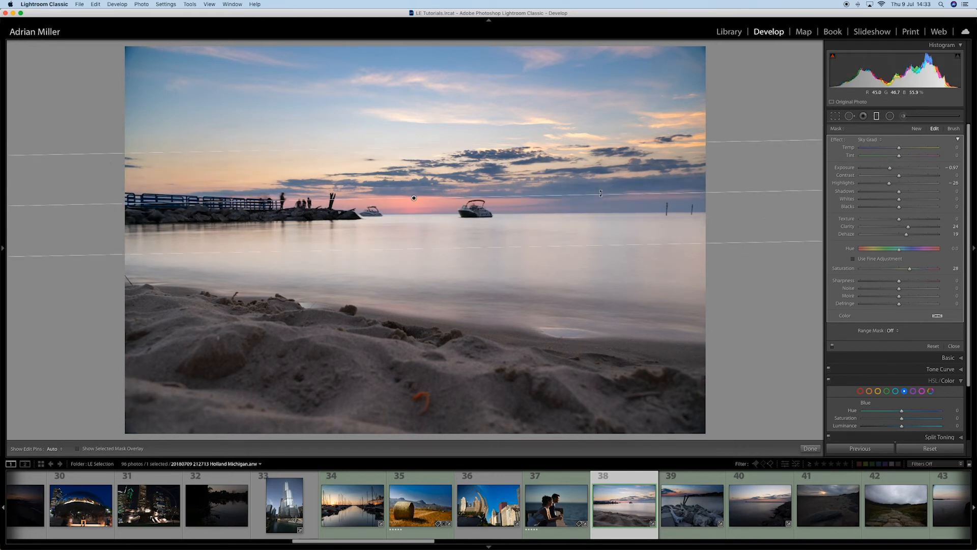
key(backslash)
key(backslash)
key(backslash)
key(backslash)
Set the filter's range mask to Color and sample an area of the pink sky along the horizon between the boats.
click(893, 330)
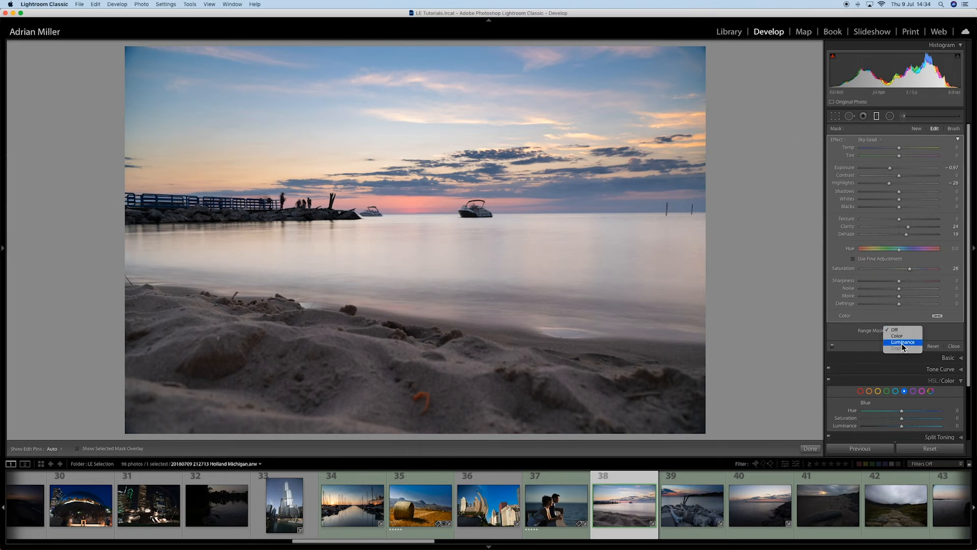
click(896, 336)
click(836, 333)
drag(396, 200, 441, 209)
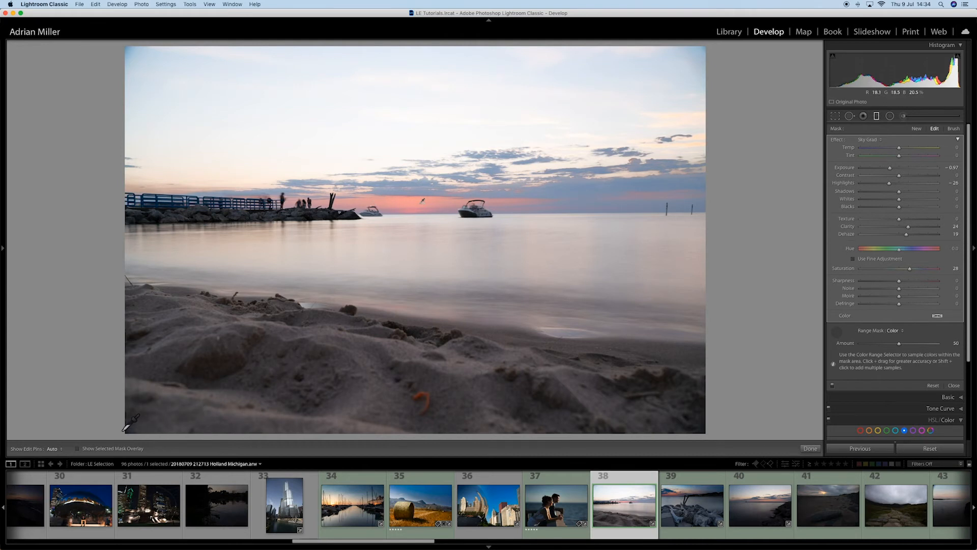
Show the selected mask overlay on the beach photo and switch its overlay colour to green.
click(78, 448)
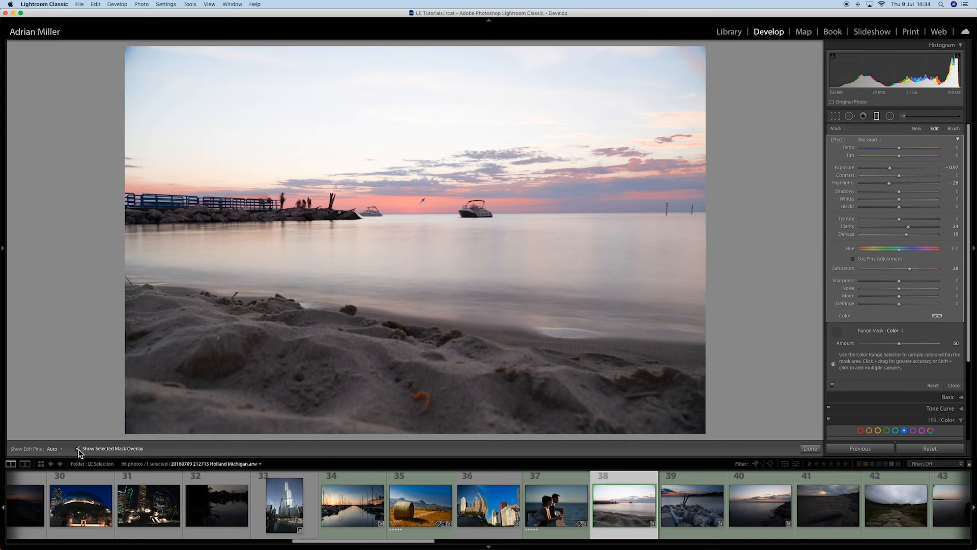
click(78, 449)
click(77, 449)
key(shift+o)
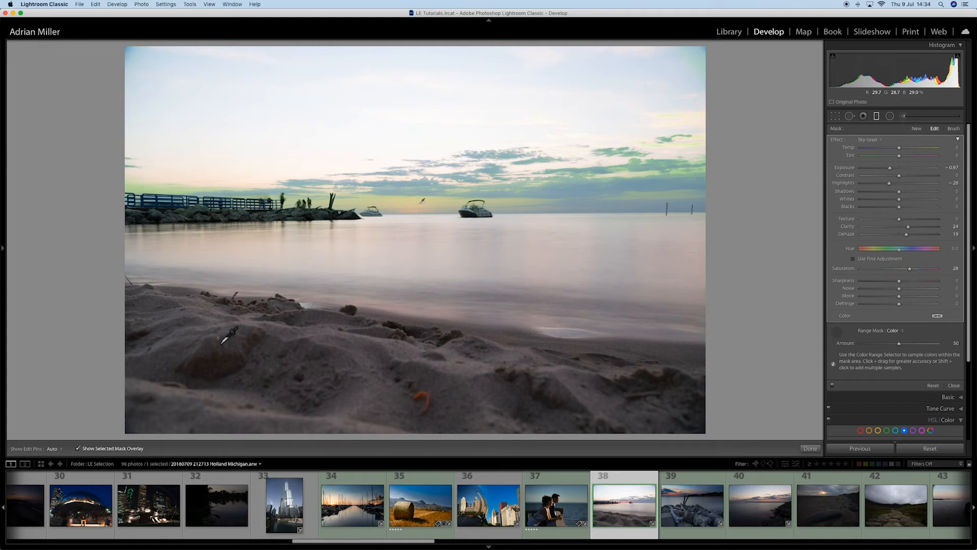
Try adding an area colour sample from the orange sky above the pier, hide the mask overlay, and undo the added sample.
click(168, 193)
drag(165, 187, 186, 191)
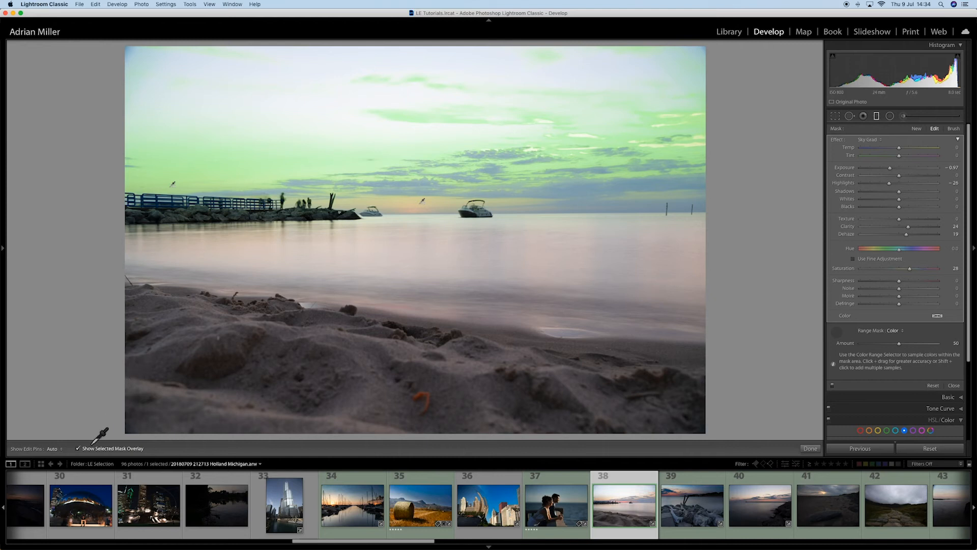
click(78, 448)
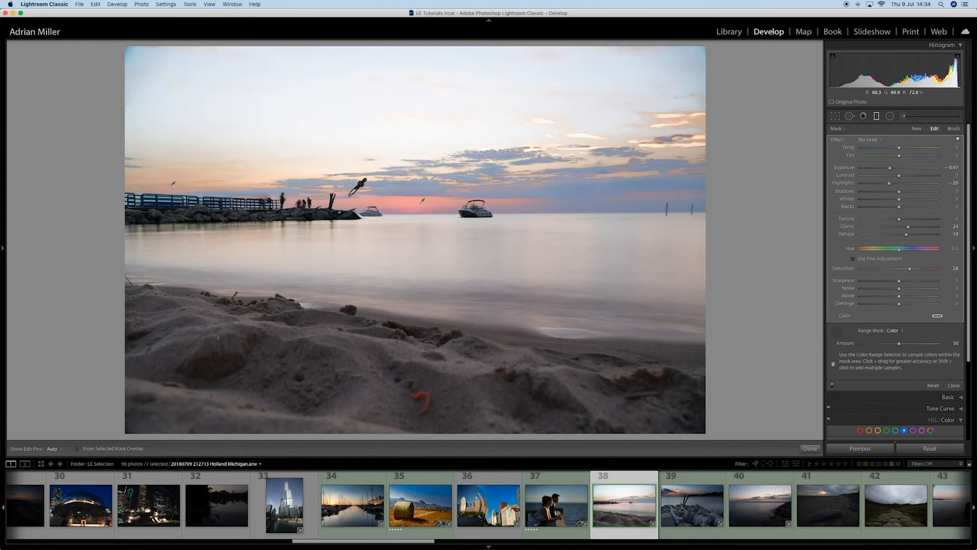
key(super+z)
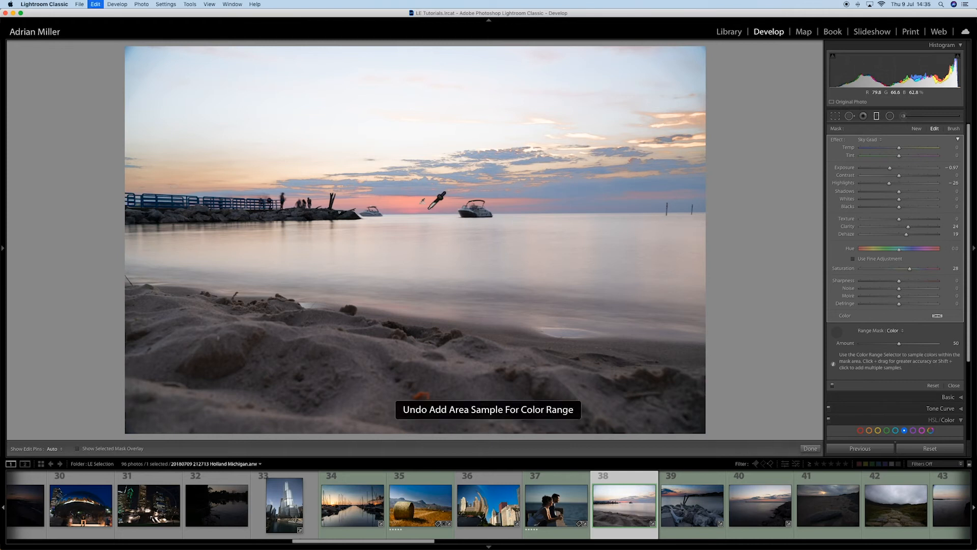
Add a graduated filter from the foreground sand up to the horizon, reset its sliders, and raise its exposure to about 0.5.
key(super+z)
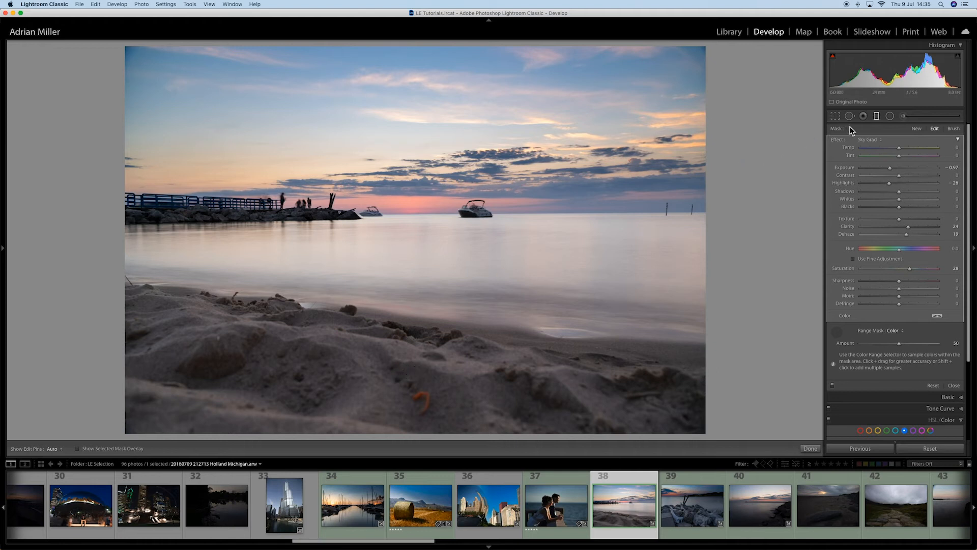
click(916, 128)
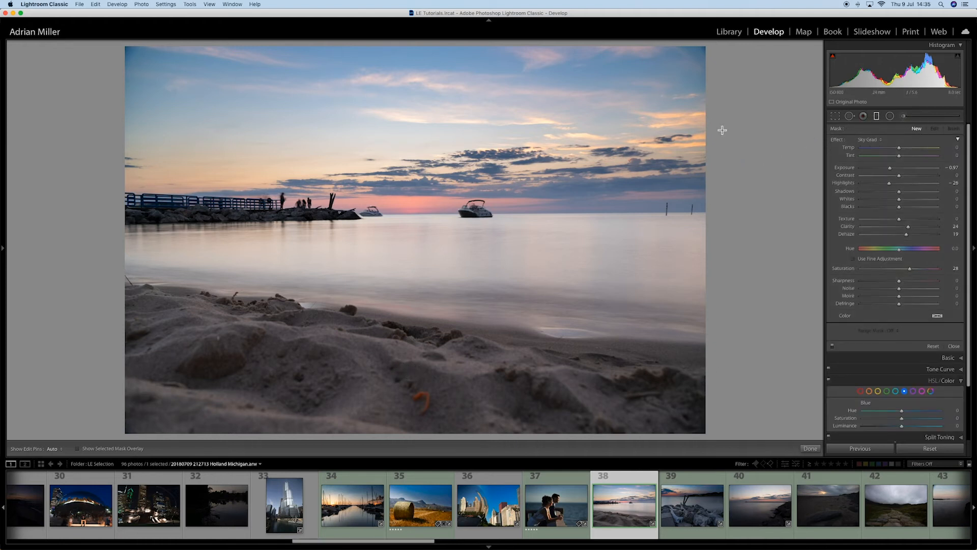
drag(424, 376, 421, 194)
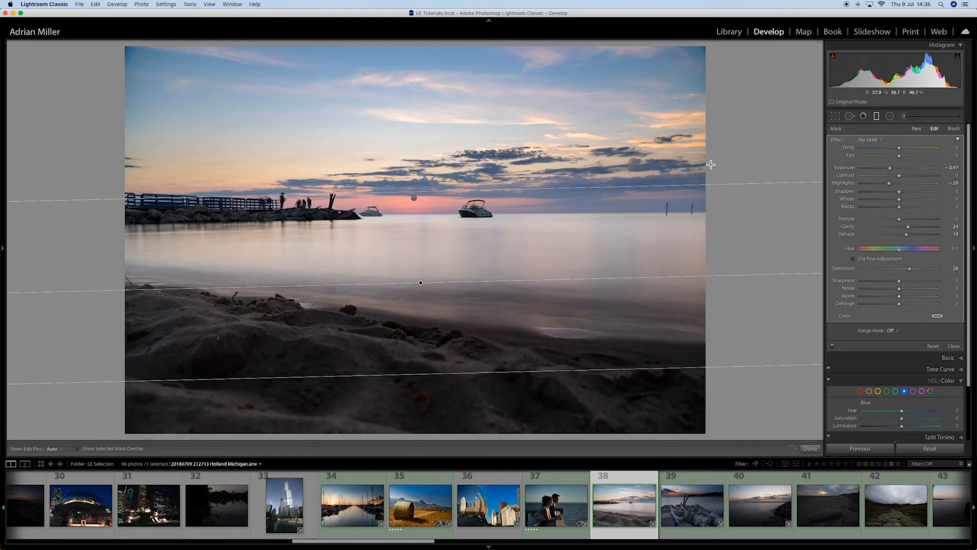
double_click(837, 140)
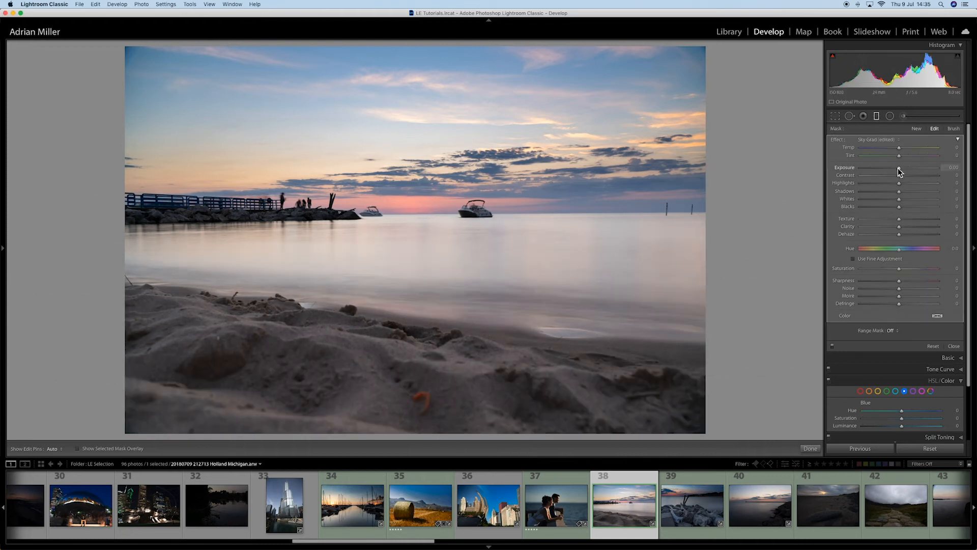
click(904, 168)
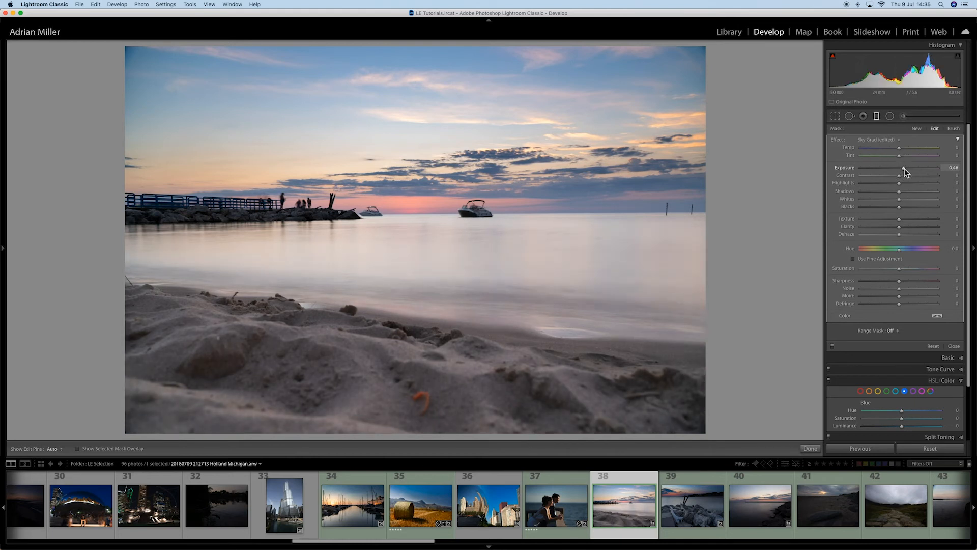
Hide the edit pins and compare the beach photo before and after the edits.
key(h)
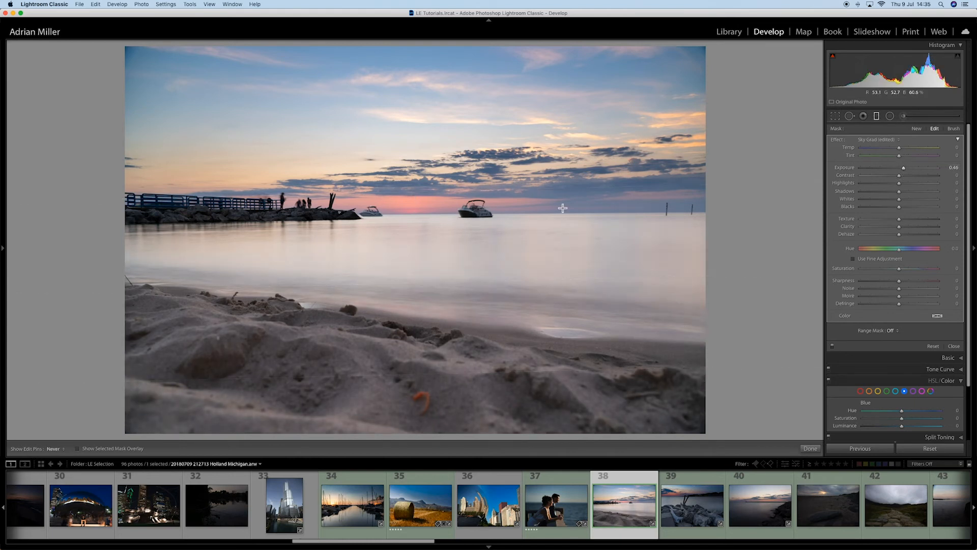
key(backslash)
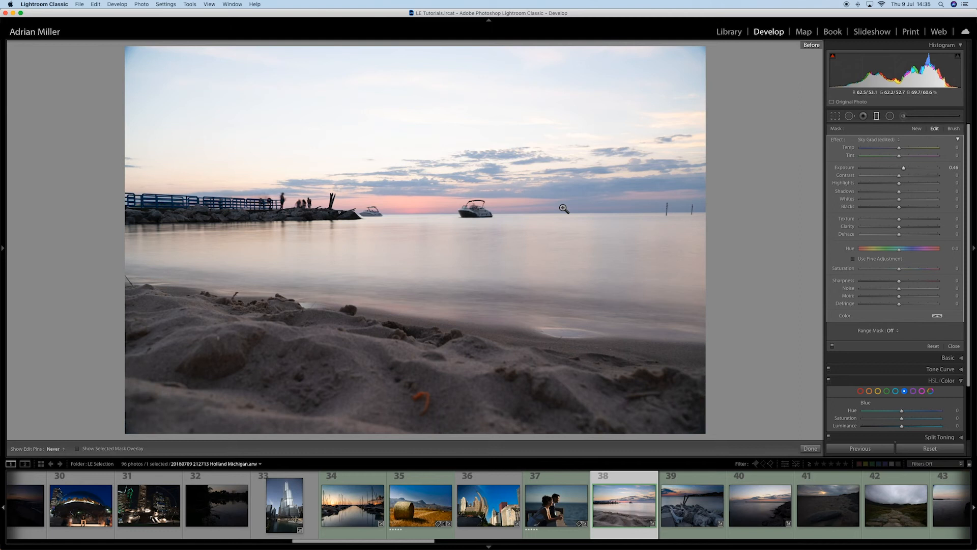
key(backslash)
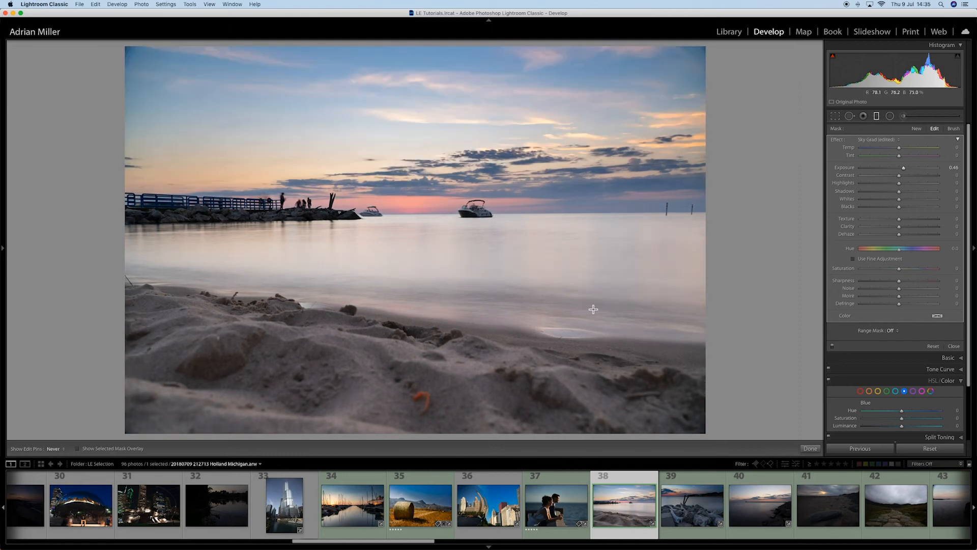
Open the driftwood and rocks photo, add a Sky Grad graduated filter across the waterline, and straighten it to horizontal.
click(693, 505)
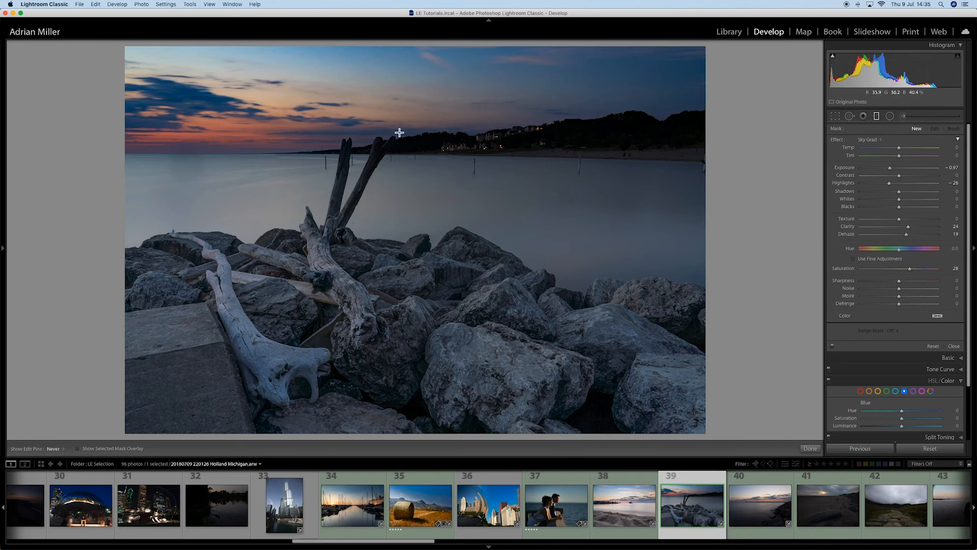
drag(400, 131, 408, 188)
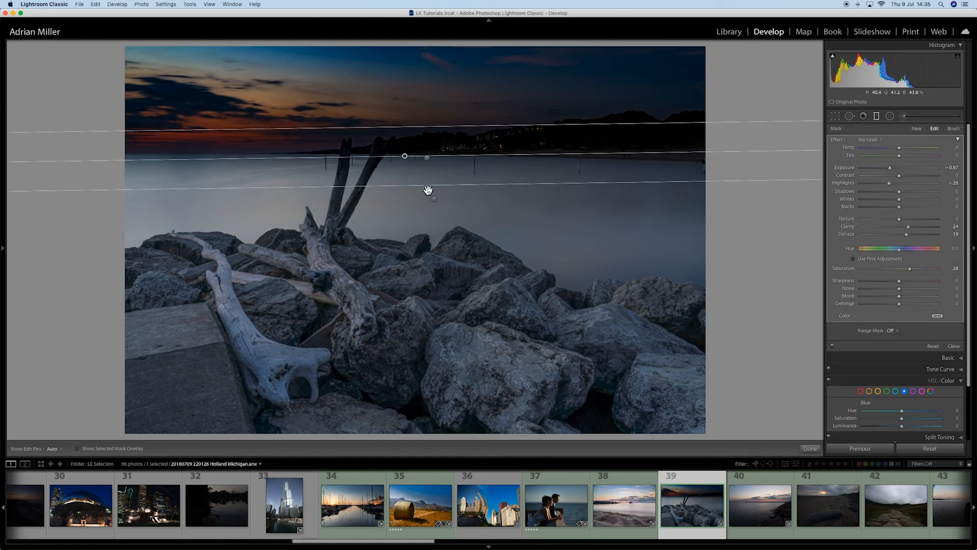
drag(554, 154, 555, 156)
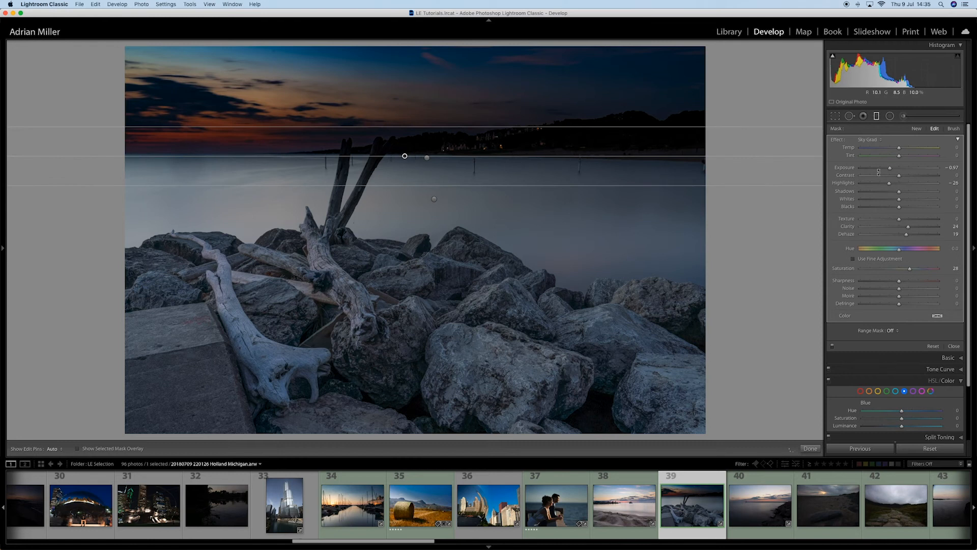
Reset the new sky filter's sliders, set its exposure to -0.20, and raise its saturation slightly.
double_click(838, 142)
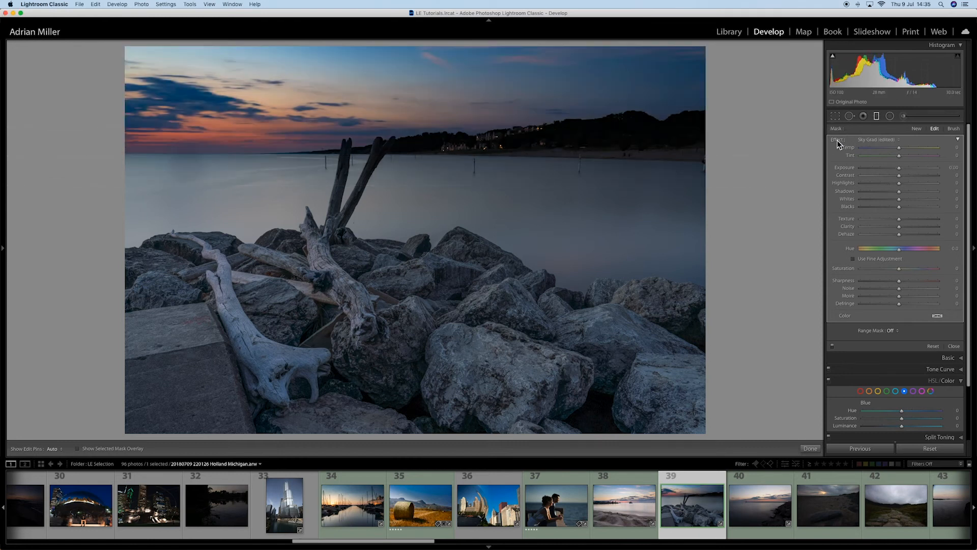
click(899, 169)
drag(900, 170, 898, 171)
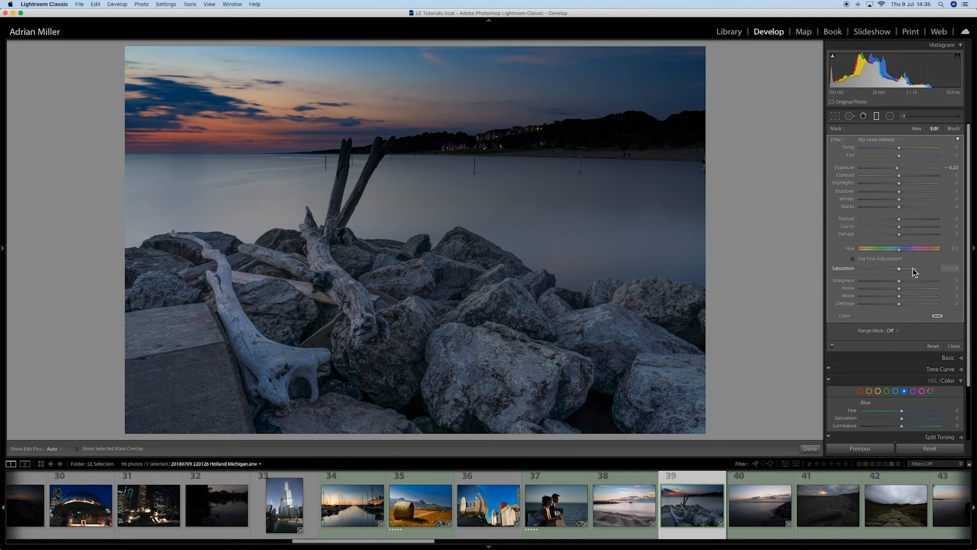
drag(920, 270, 907, 273)
Add a graduated filter from the rocks up to the horizon, reset its sliders, and set exposure to 0.59 and shadows to 71.
click(916, 129)
drag(398, 344, 402, 153)
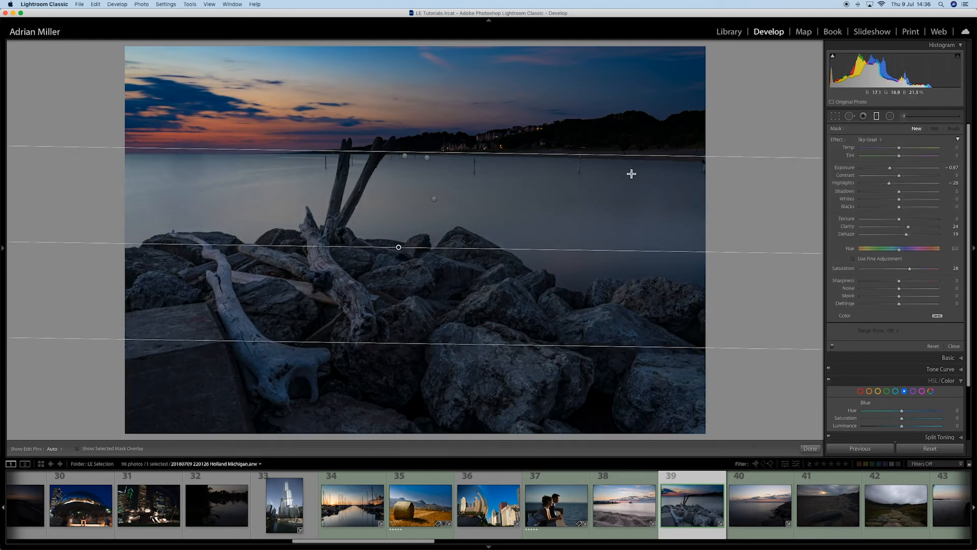
double_click(833, 139)
click(906, 167)
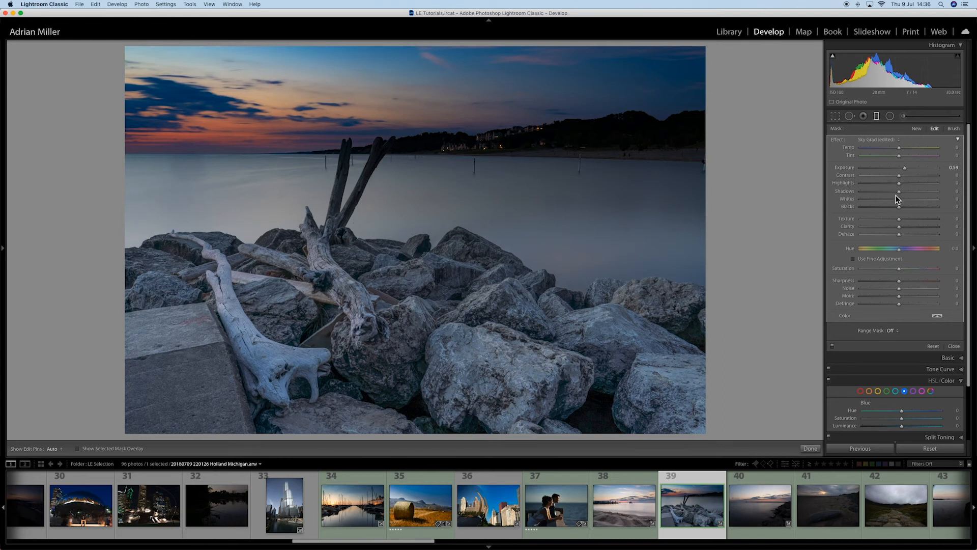
drag(899, 191, 924, 194)
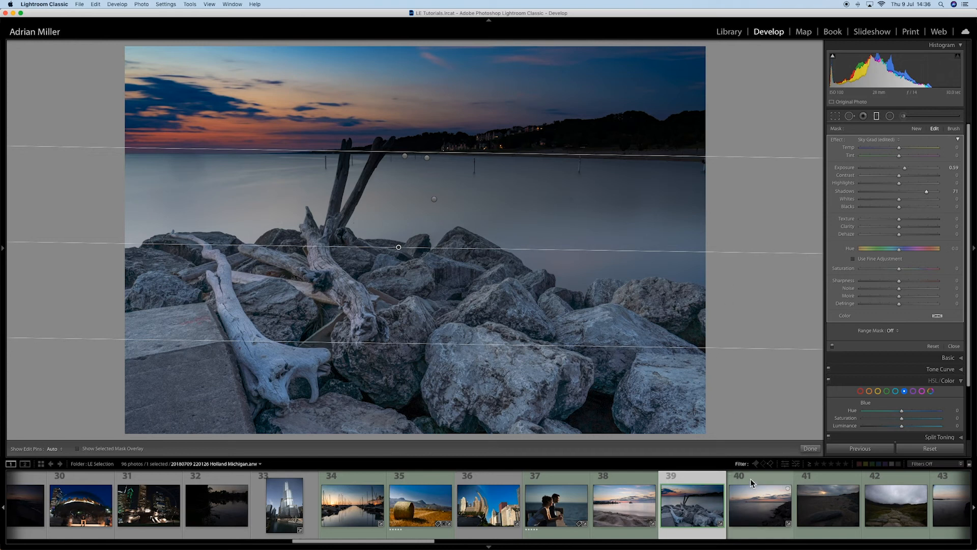
On the dark Barmouth beach photo, add a graduated filter over the sky with reset sliders, exposure -0.16 and highlights -21.
click(821, 504)
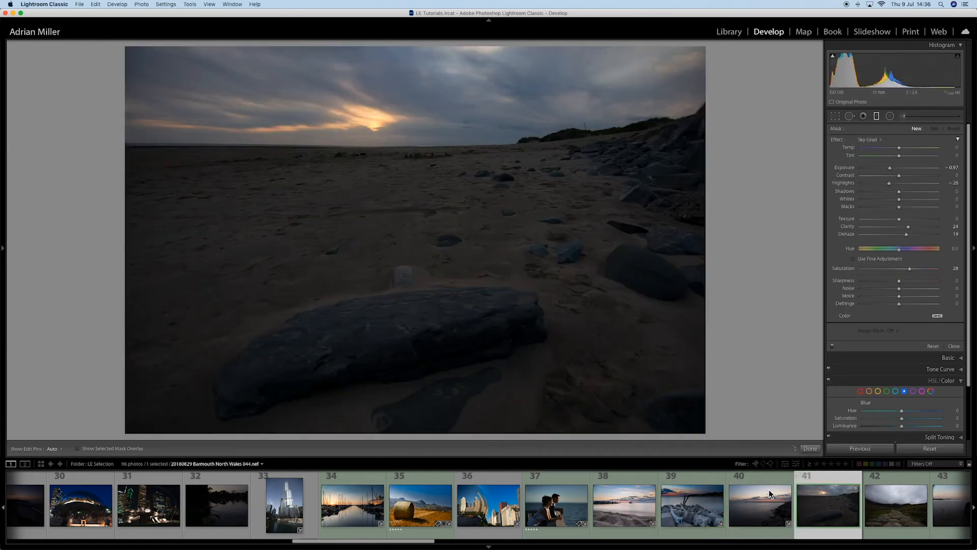
drag(402, 130, 406, 167)
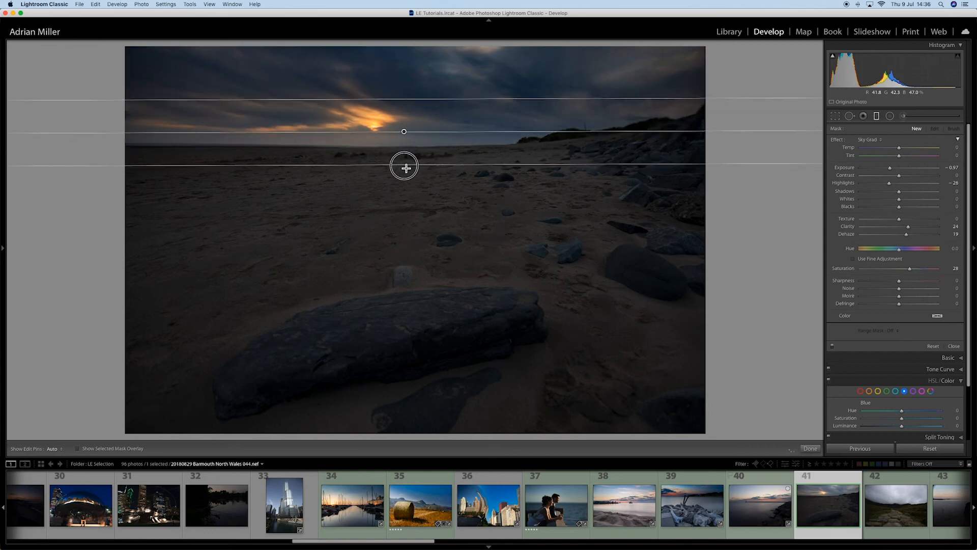
double_click(837, 141)
drag(899, 167, 892, 183)
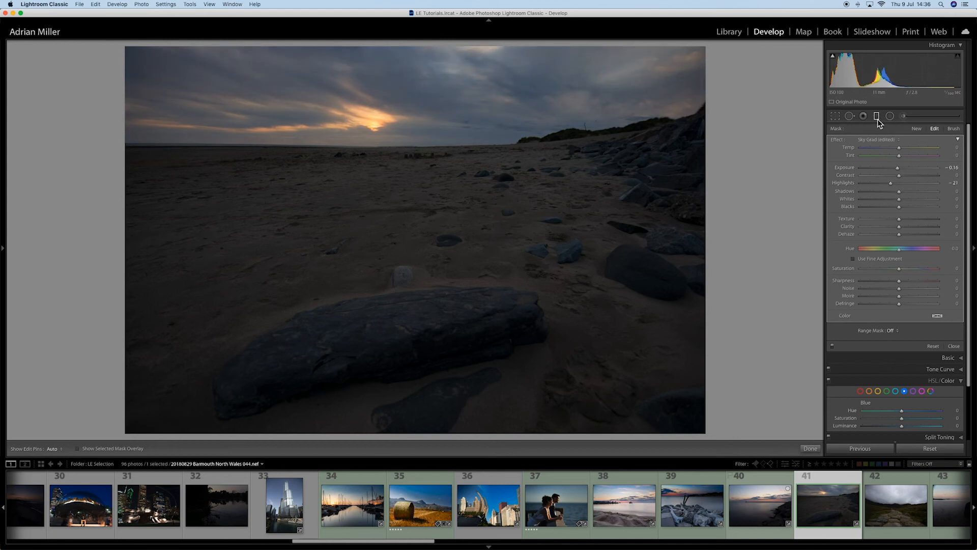
Add a second graduated filter upward from the sand across the horizon, reset its sliders, and set its exposure to 1.09.
click(915, 130)
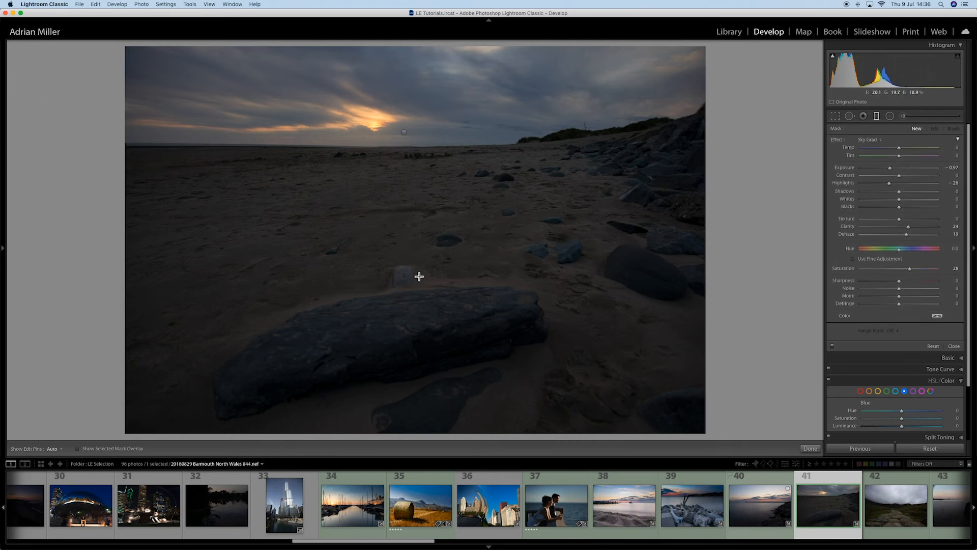
drag(408, 194, 405, 110)
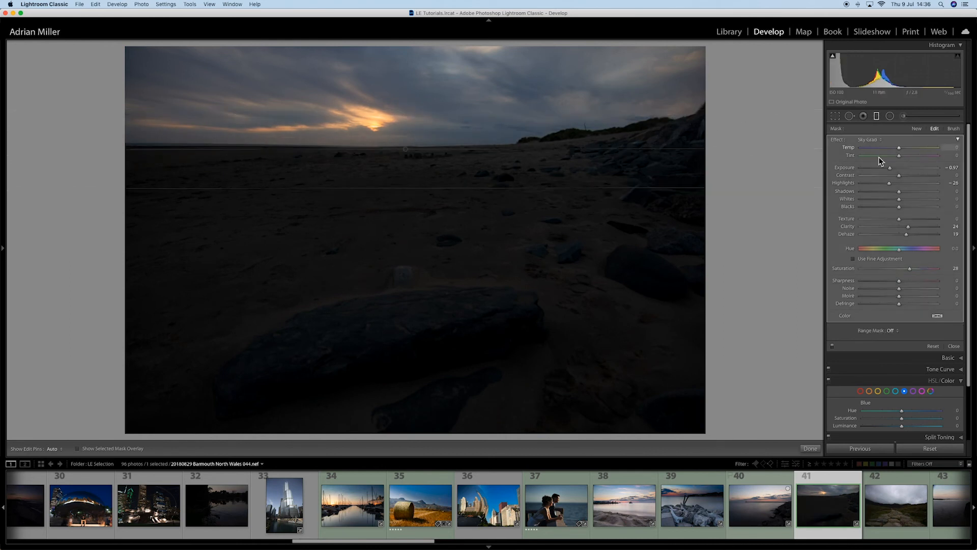
double_click(837, 139)
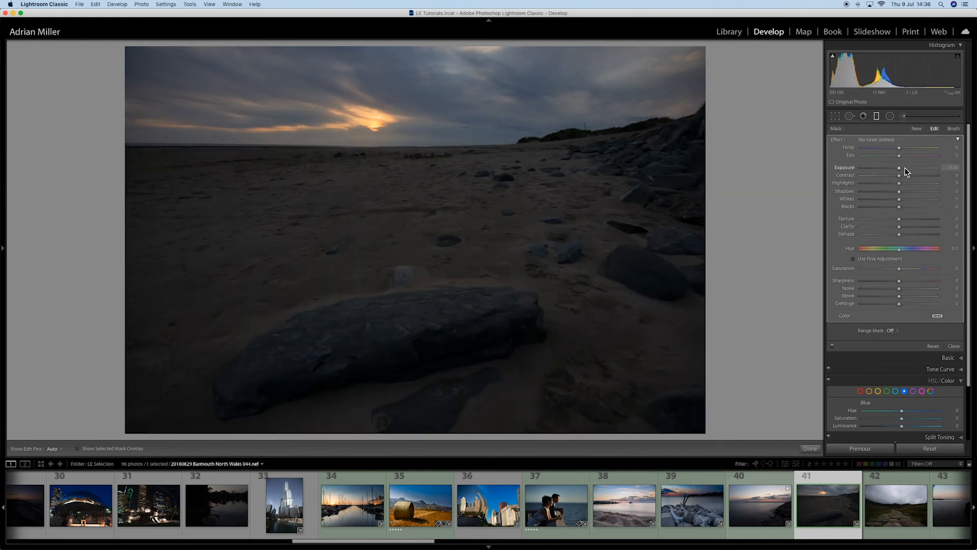
drag(906, 171, 910, 171)
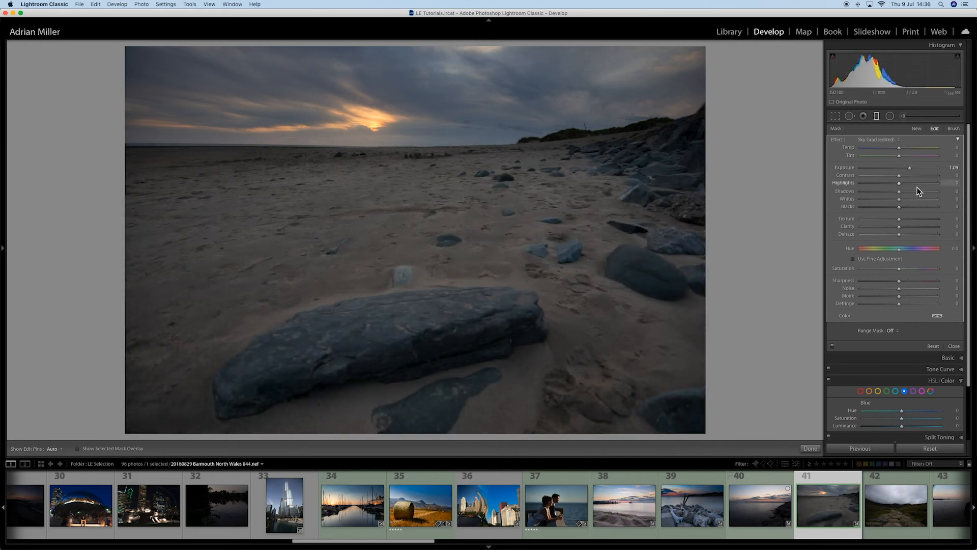
Set the foreground filter's shadows to 50, contrast to 43 and saturation to 37.
click(918, 191)
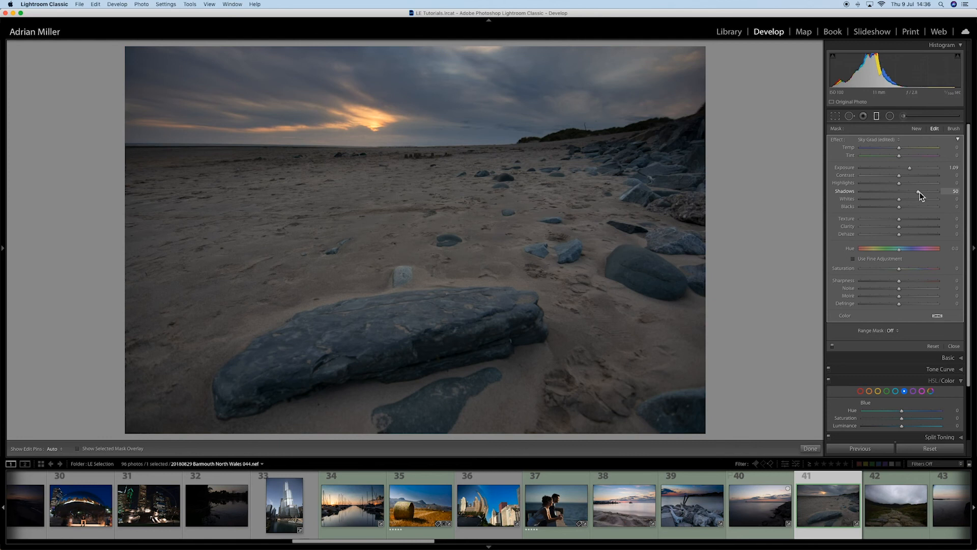
click(917, 176)
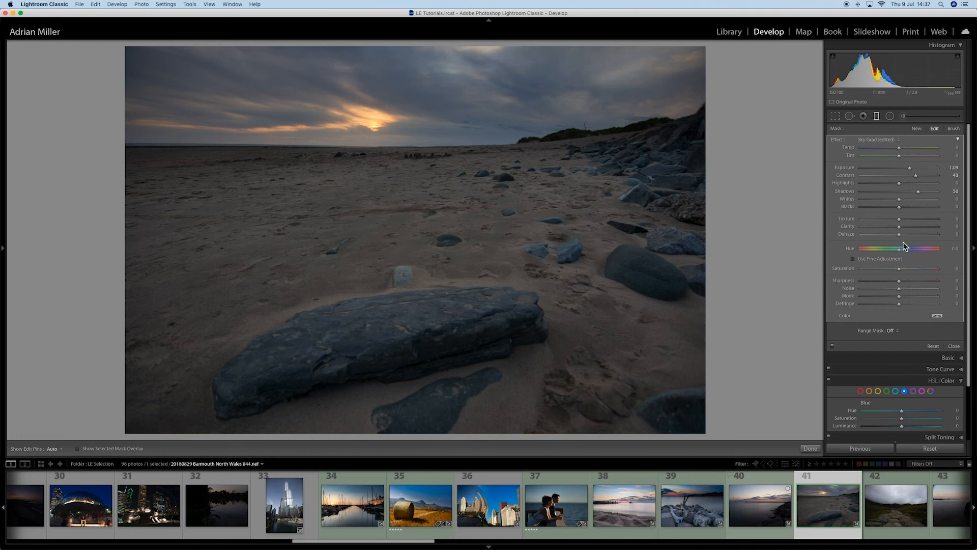
click(914, 268)
Select the sky filter, set its saturation to 38, and compare the beach photo before and after with pins hidden.
mouse_move(479, 191)
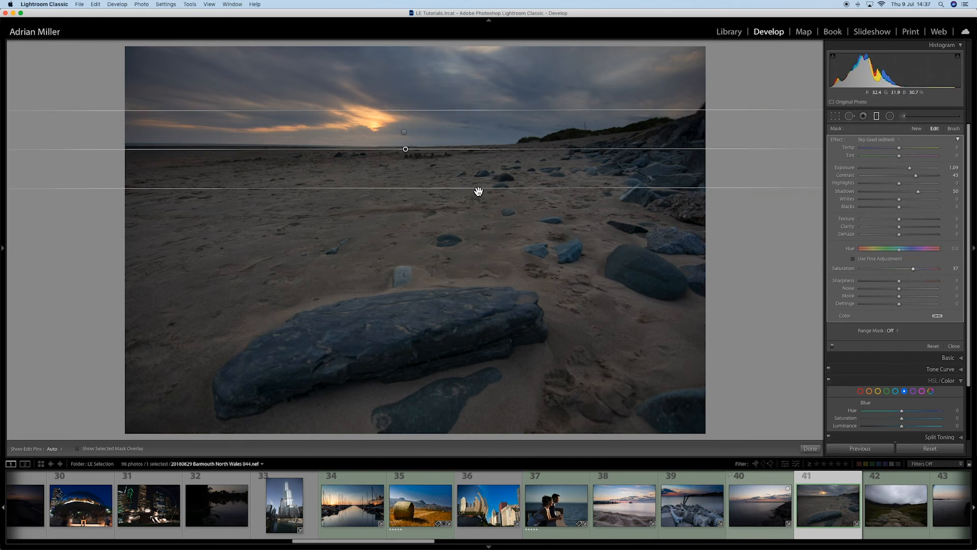
click(406, 133)
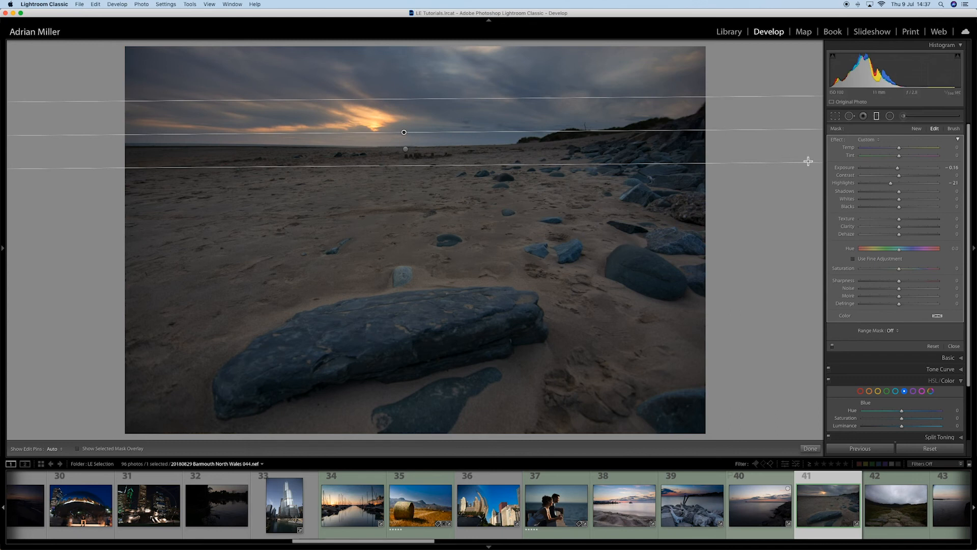
click(914, 269)
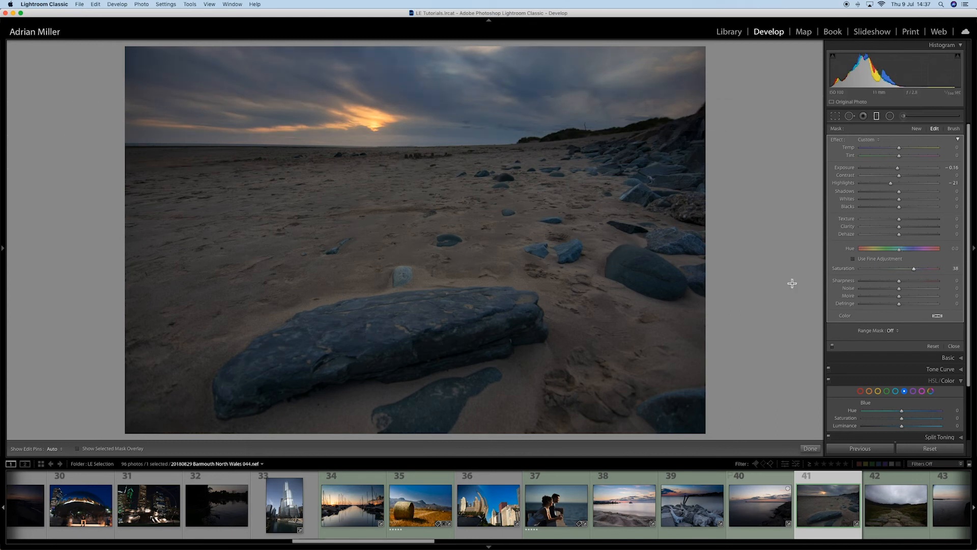
key(h)
key(backslash)
key(backslash)
Open the Llyn Idwal stone path photo and add a Sky Grad graduated filter from the sky down past the mountain ridge.
scroll(786, 498, right, 3)
click(794, 505)
drag(406, 150, 397, 257)
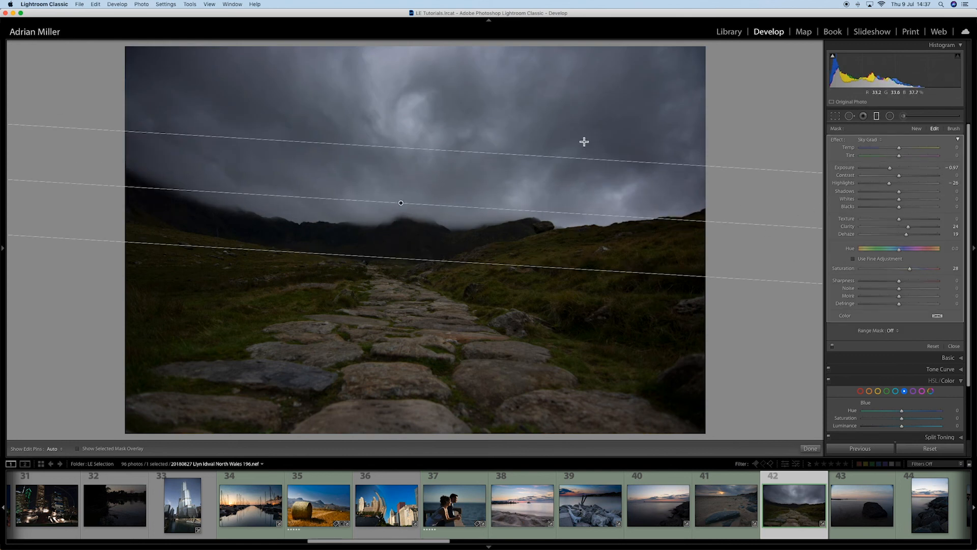
click(780, 235)
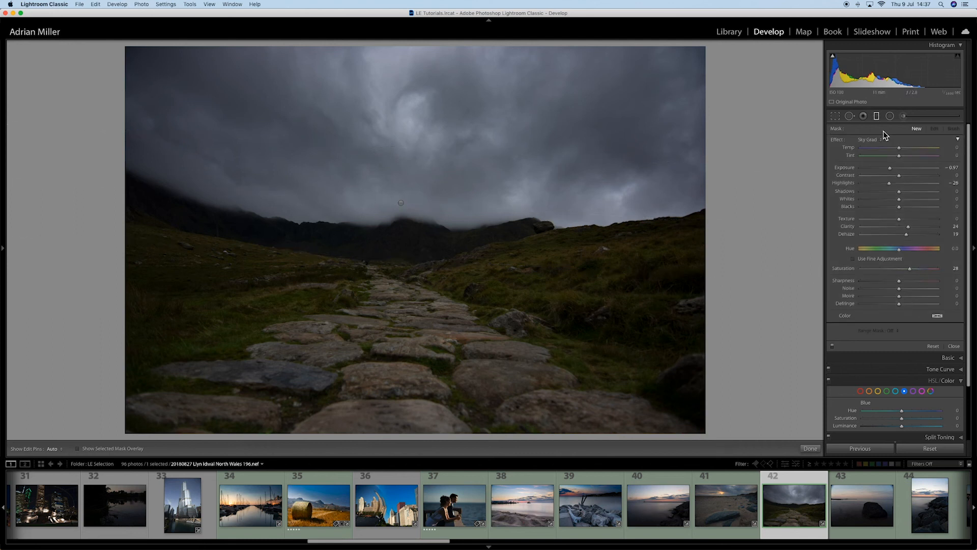
Switch to the Adjustment Brush, reset its sliders, and set exposure to 0.50 and clarity to 67.
click(903, 116)
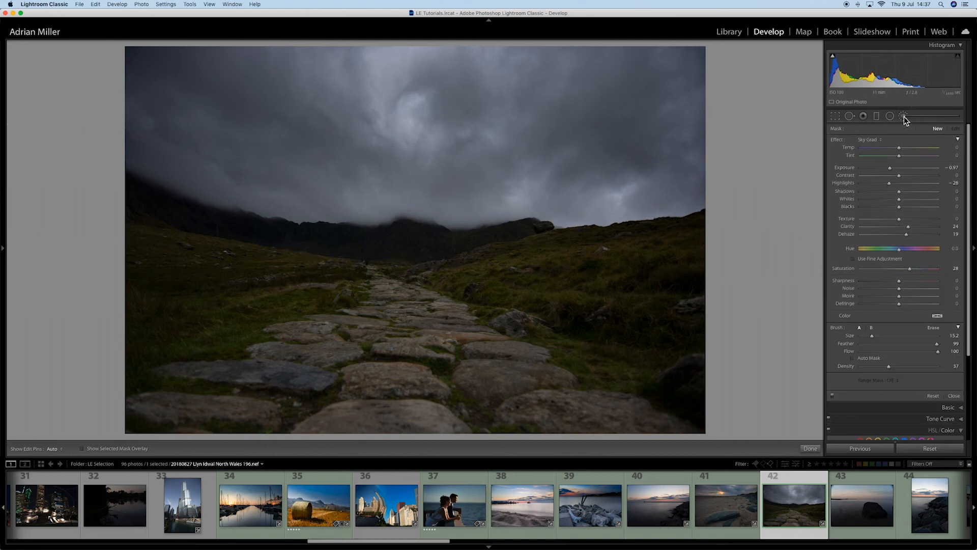
double_click(837, 140)
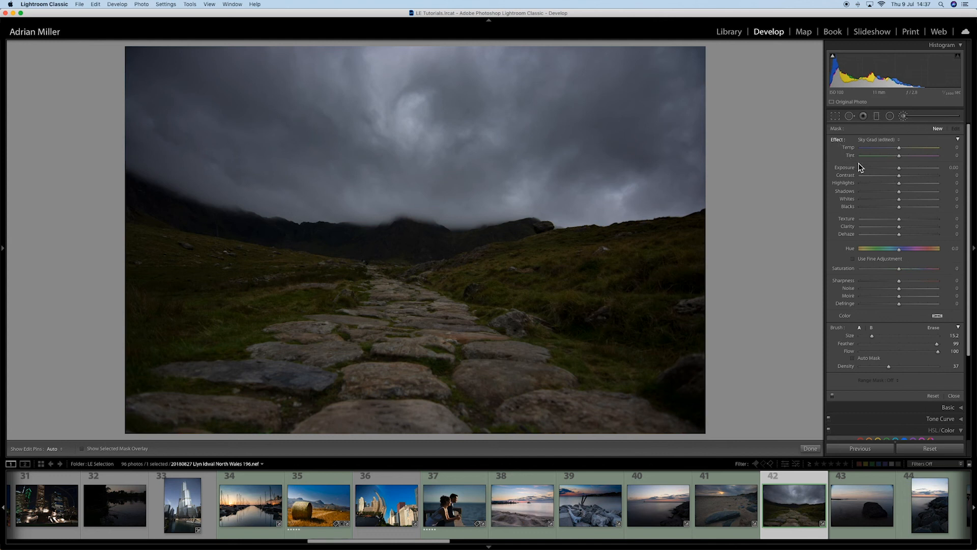
click(905, 168)
click(925, 226)
drag(925, 227, 925, 227)
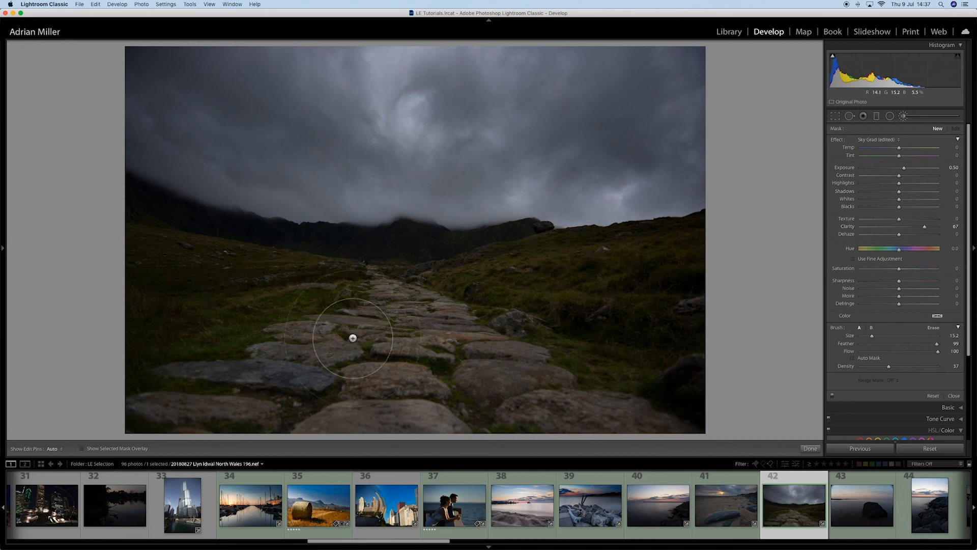
Reduce the brush size to 12.0, paint over the stone path with pins hidden, and view the photo's before version.
scroll(382, 326, down, 3)
key(h)
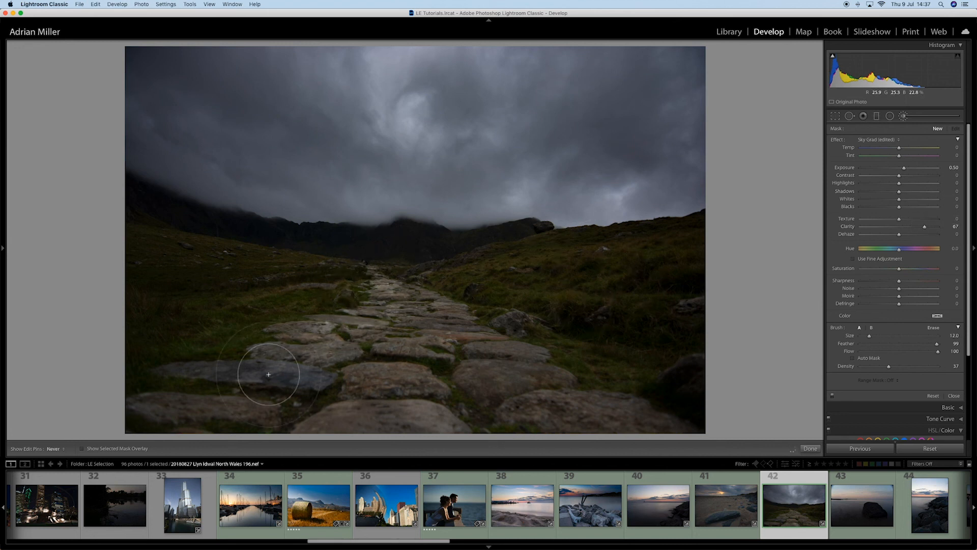
mouse_move(382, 320)
mouse_down()
mouse_move(530, 406)
mouse_move(486, 368)
mouse_move(428, 429)
mouse_move(240, 402)
mouse_move(575, 442)
mouse_move(374, 305)
mouse_move(533, 420)
mouse_move(471, 390)
mouse_move(213, 405)
mouse_move(291, 410)
mouse_up()
key(backslash)
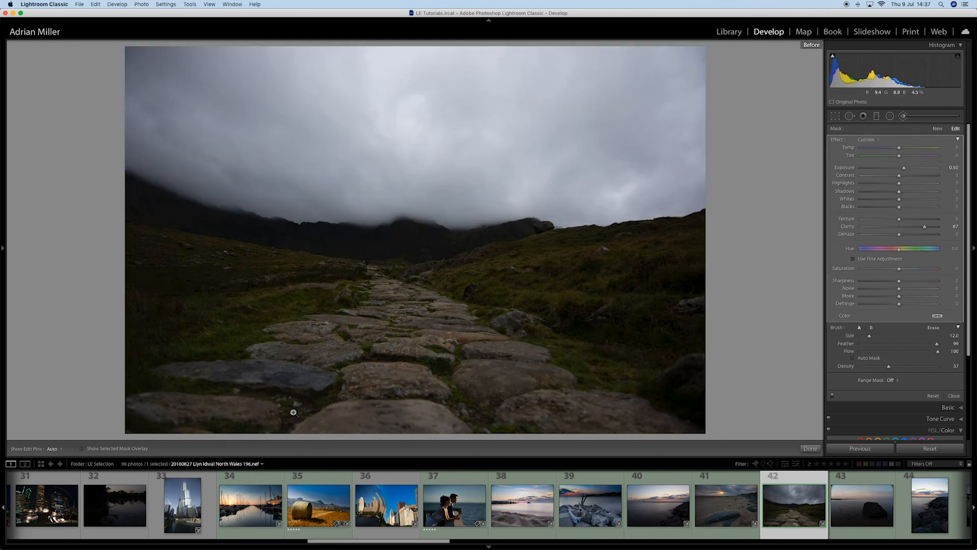
Open the Mackinac Michigan boulder photo and crop it inward to remove the dark corners, keeping the original aspect.
key(backslash)
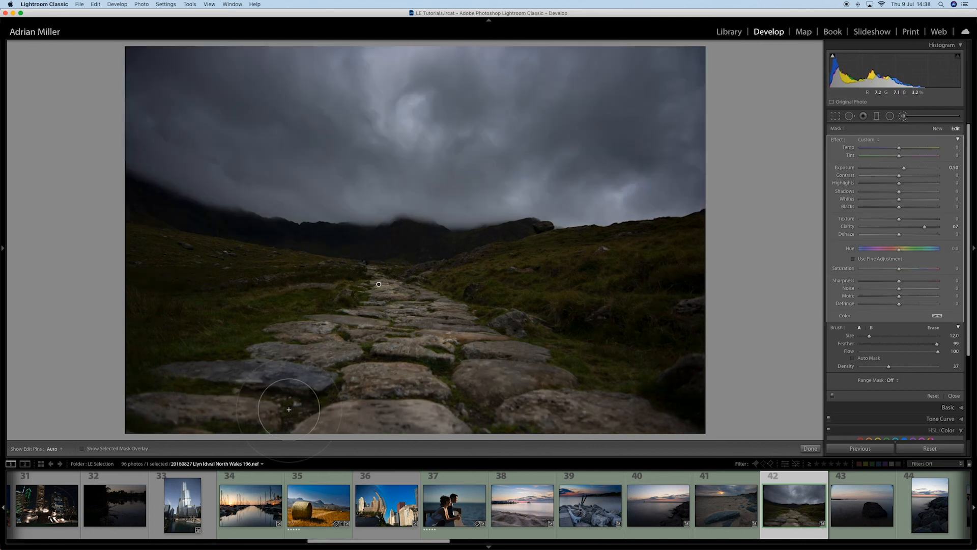
click(868, 514)
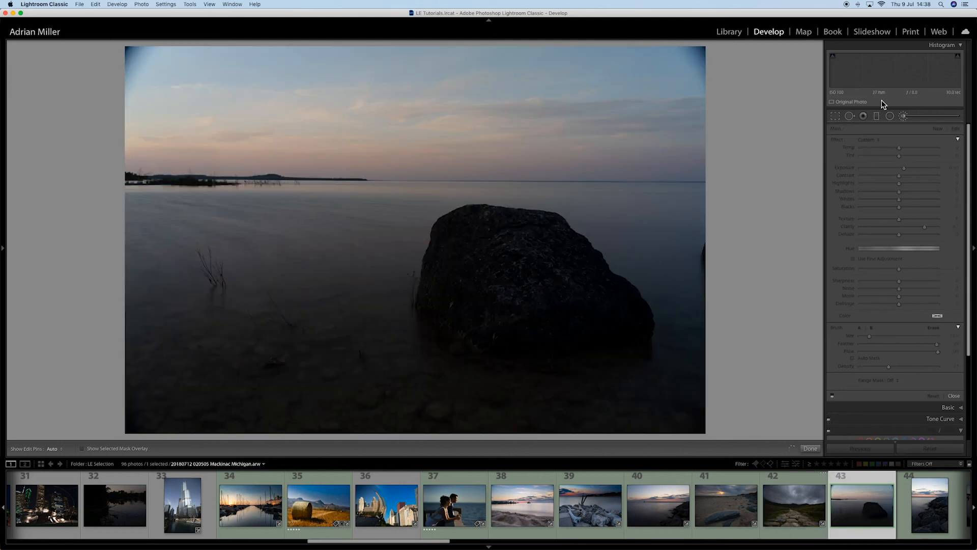
click(835, 116)
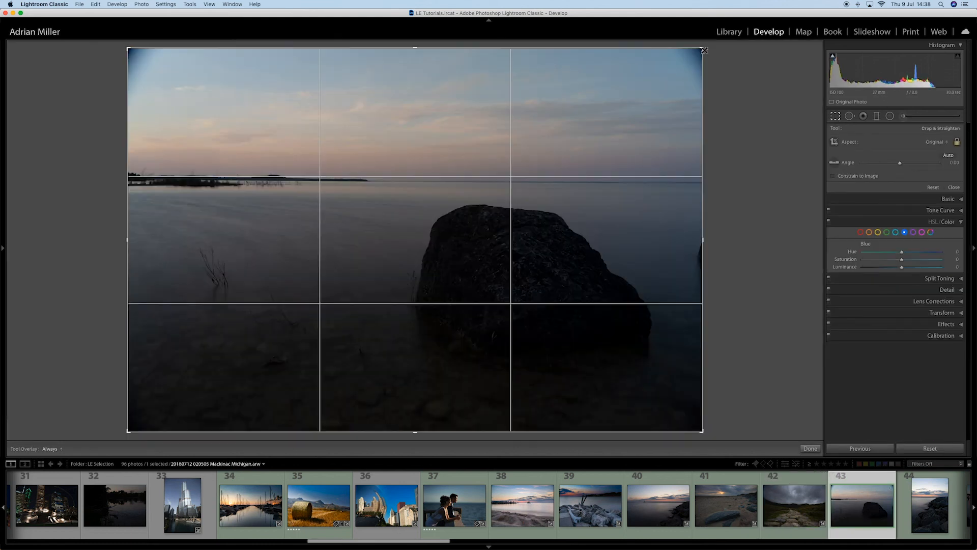
drag(704, 51, 686, 60)
drag(478, 149, 450, 159)
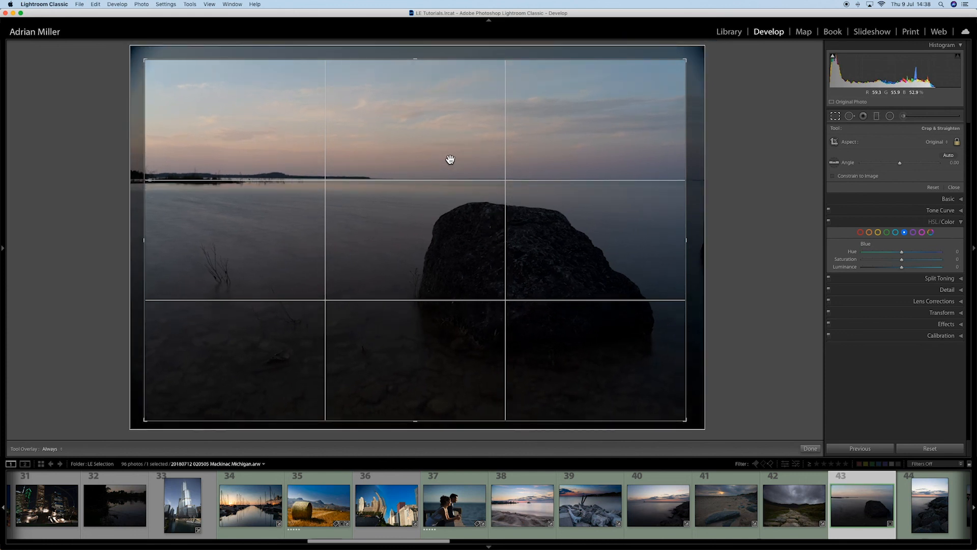
key(Return)
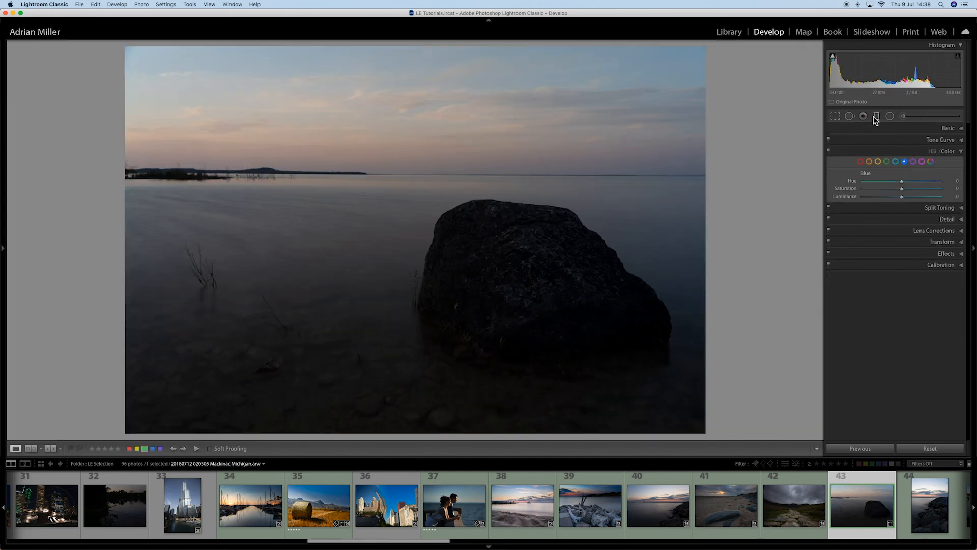
Straighten the boulder photo automatically with Crop & Straighten and apply the crop.
click(835, 117)
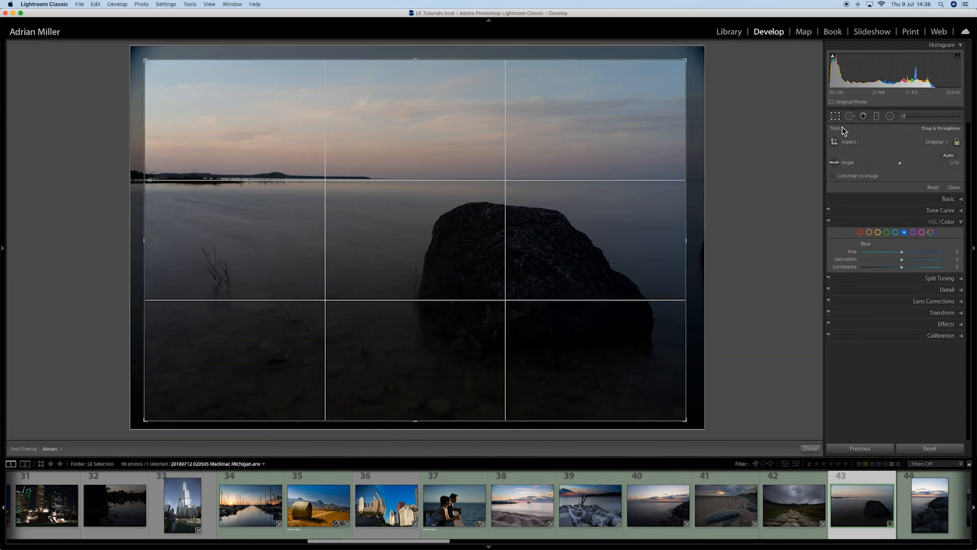
click(948, 157)
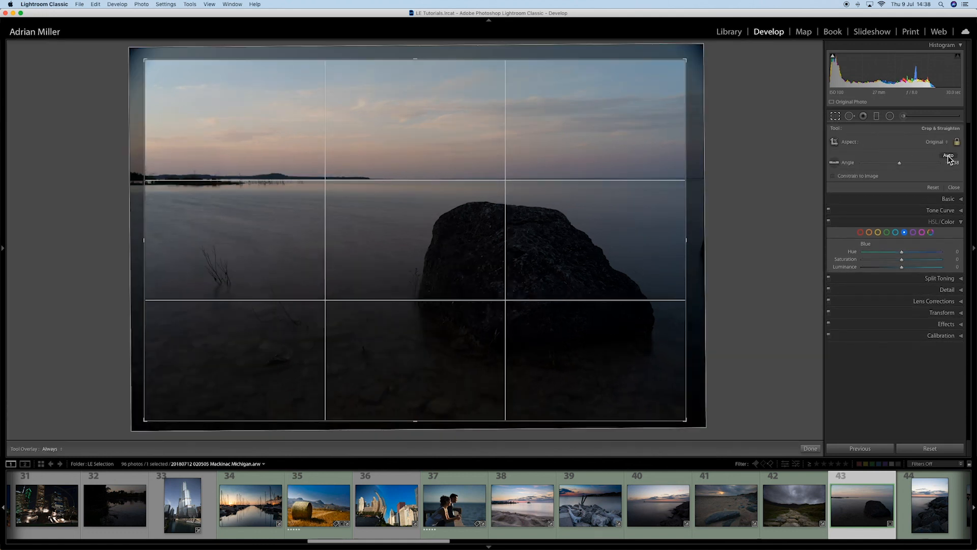
key(r)
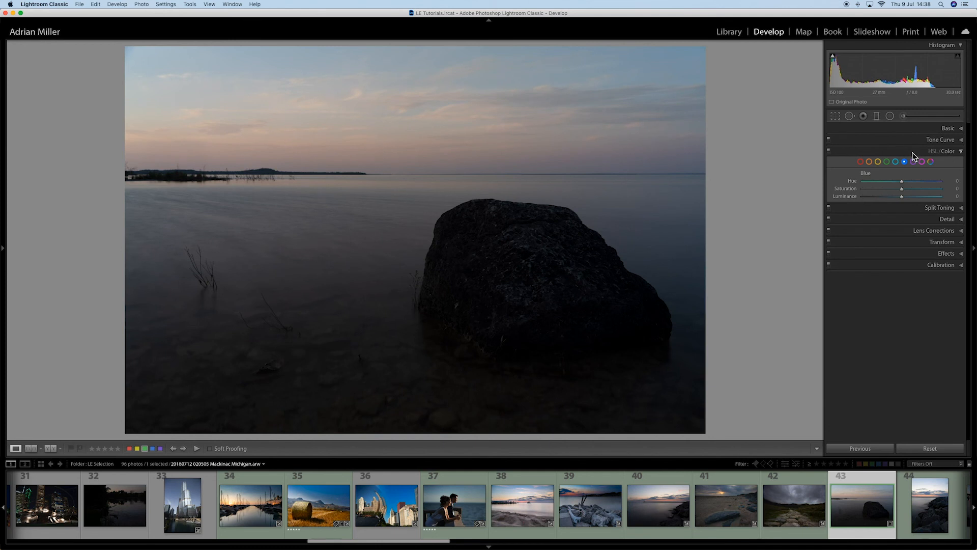
Add a graduated filter from the sky past the horizon with exposure -0.54, clarity 30, dehaze 34 and saturation 28.
click(874, 117)
drag(396, 148, 395, 230)
drag(890, 168, 893, 169)
double_click(834, 140)
drag(899, 226, 911, 234)
click(910, 268)
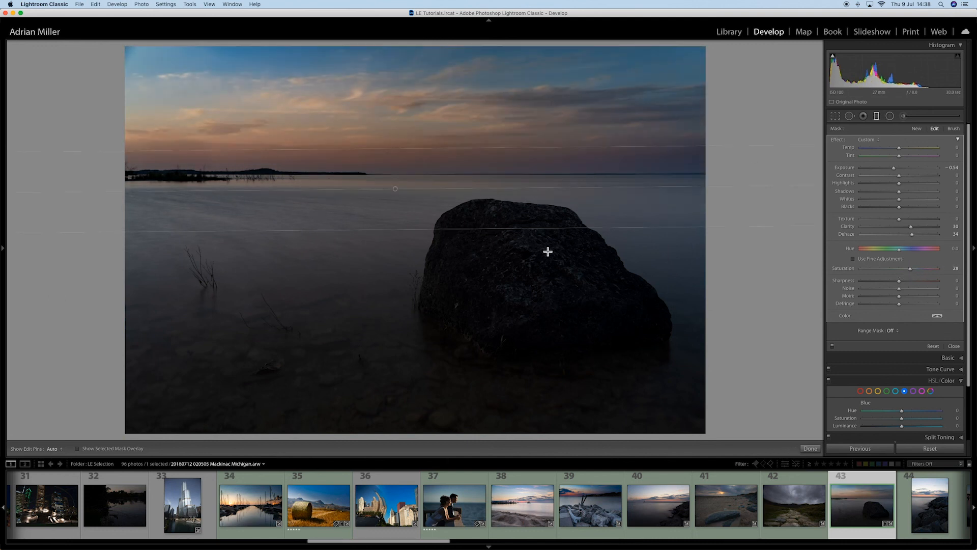
Add a second graduated filter from the water upward, then centre and level it on the horizon.
click(916, 128)
drag(398, 249, 399, 155)
drag(398, 201, 397, 182)
drag(394, 176, 394, 174)
drag(651, 180, 651, 178)
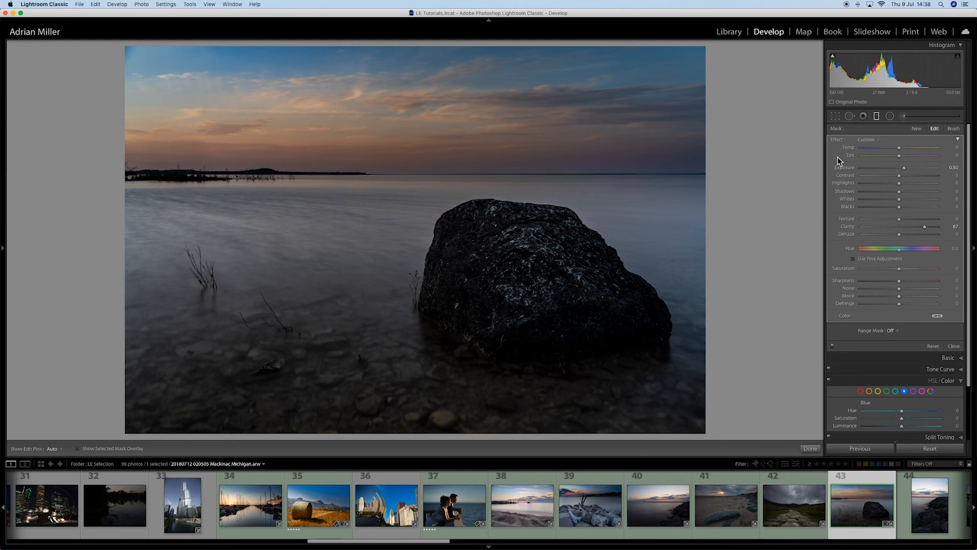
Reset the foreground filter's sliders, set exposure to 1.00 and shadows to 65, and compare the boulder photo before and after.
double_click(837, 140)
click(903, 169)
drag(903, 169, 921, 192)
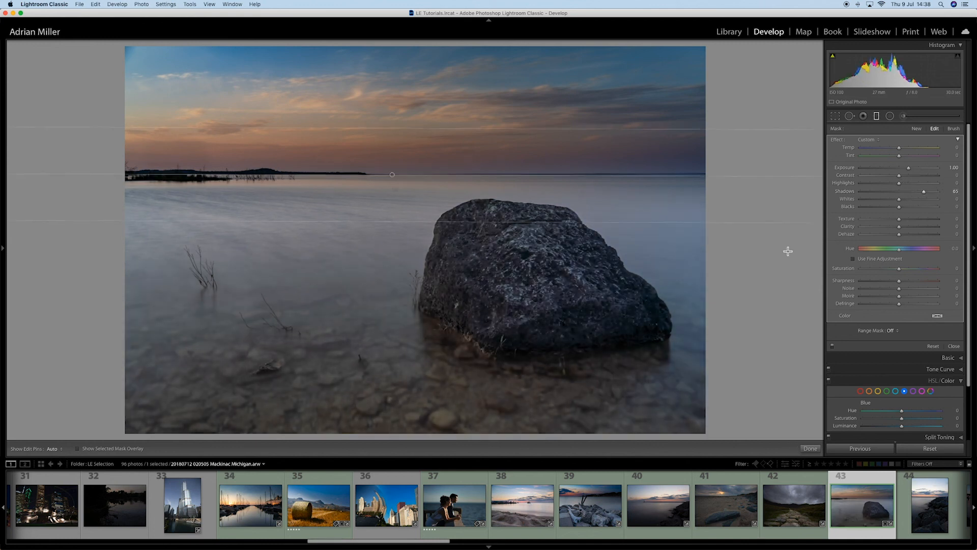
key(backslash)
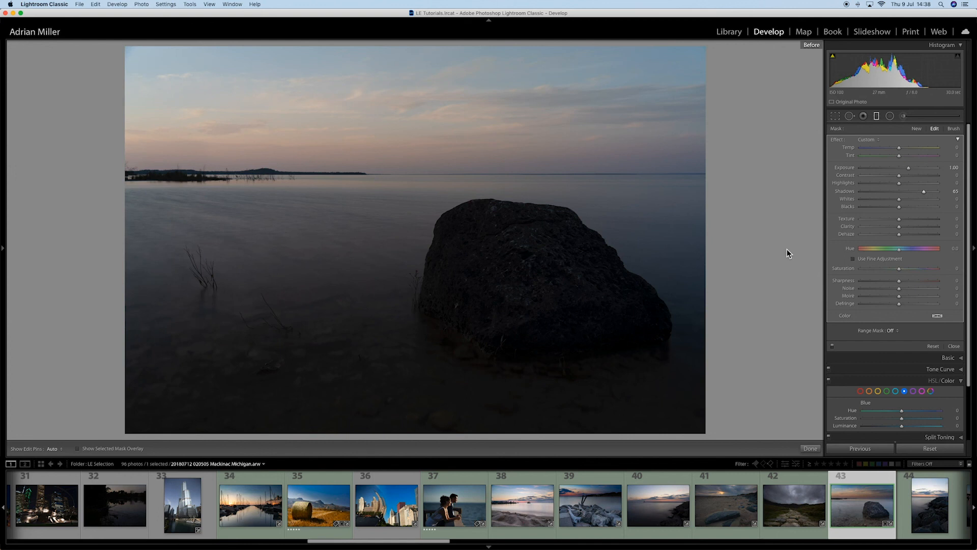
key(backslash)
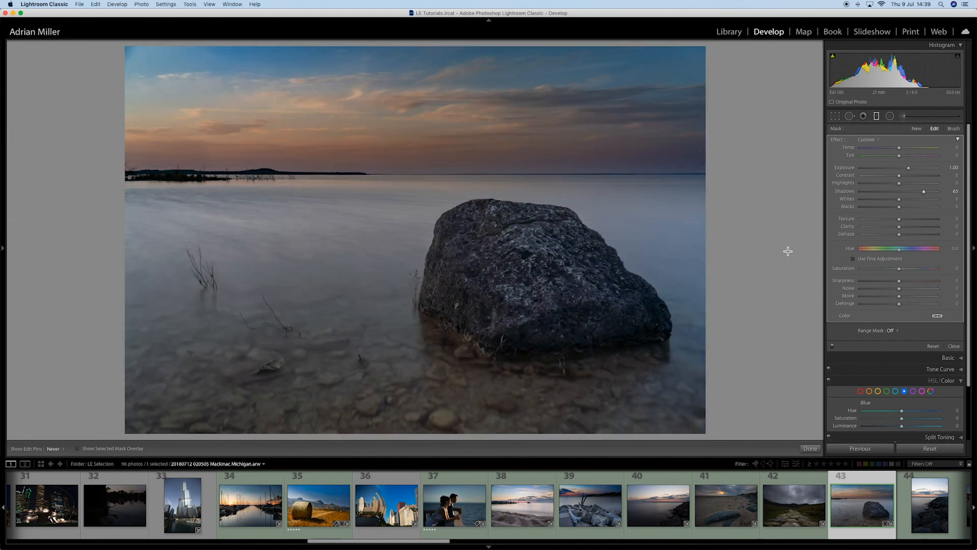
Open the Holland Michigan rocks photo and add a diagonal graduated filter over the rocks with exposure 0.49 and shadows 25.
click(932, 502)
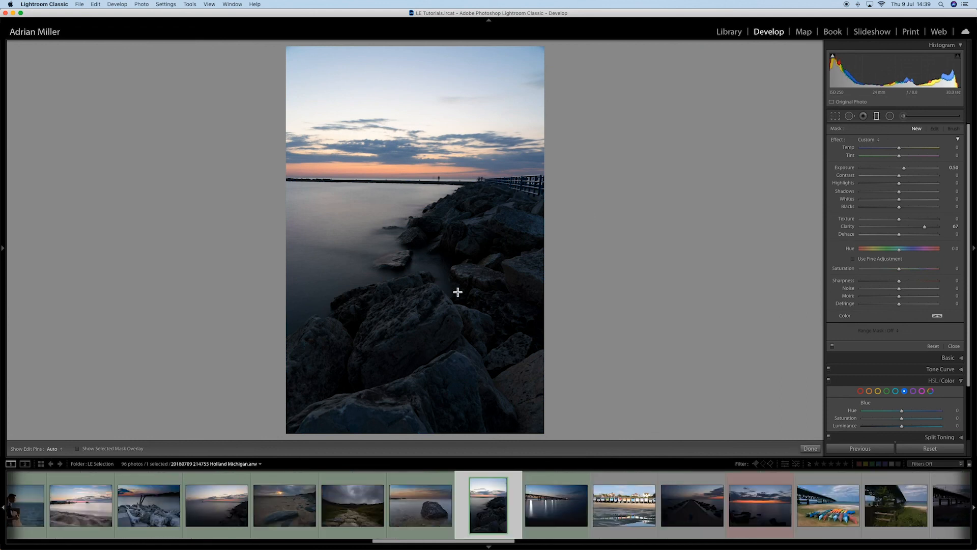
drag(432, 256, 368, 210)
double_click(839, 140)
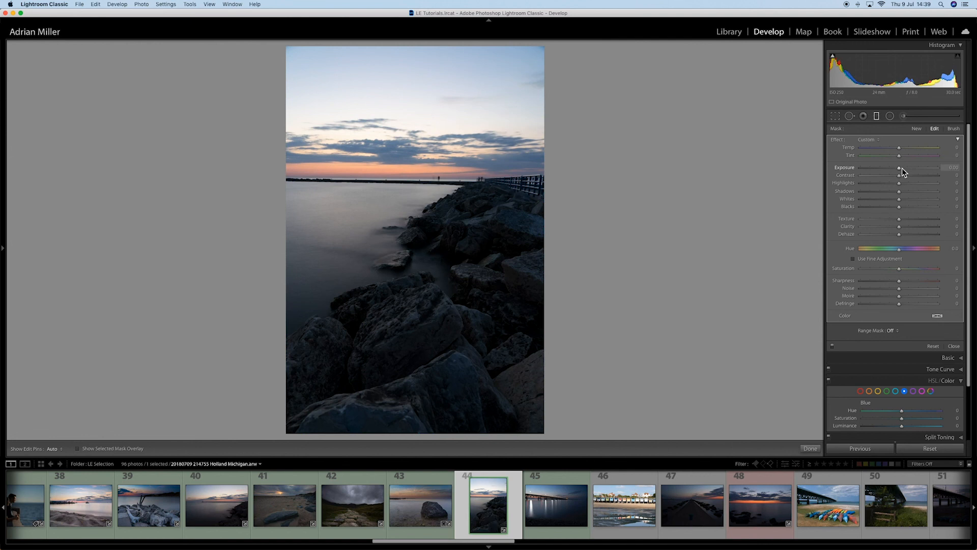
drag(899, 168, 903, 168)
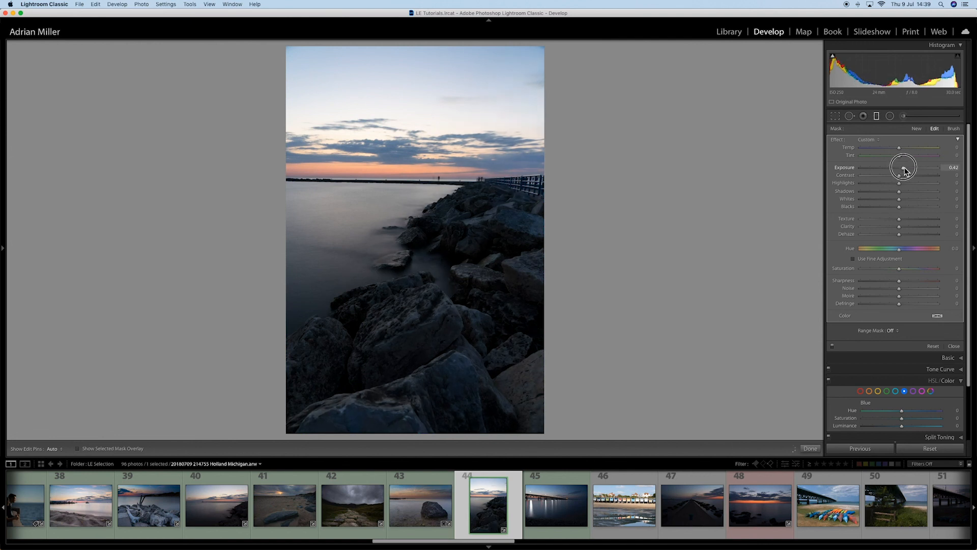
click(909, 193)
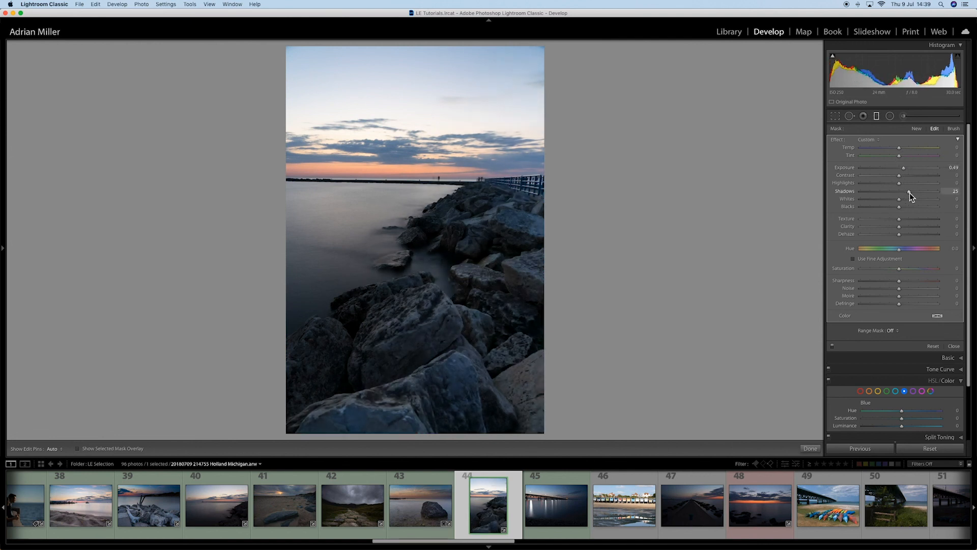
Add a new graduated filter from the sky down past the horizon, reset its sliders, and apply the Sky Grad preset.
click(916, 129)
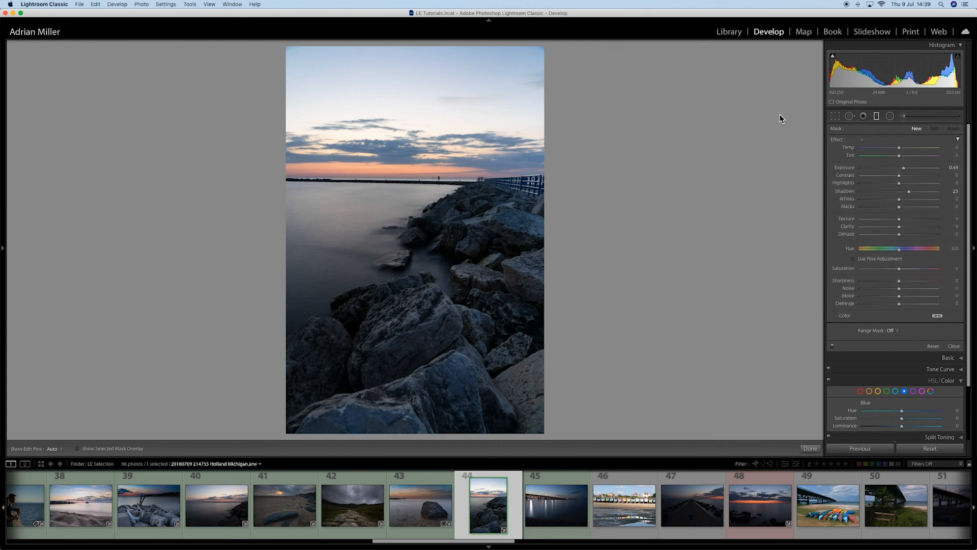
drag(401, 135, 401, 201)
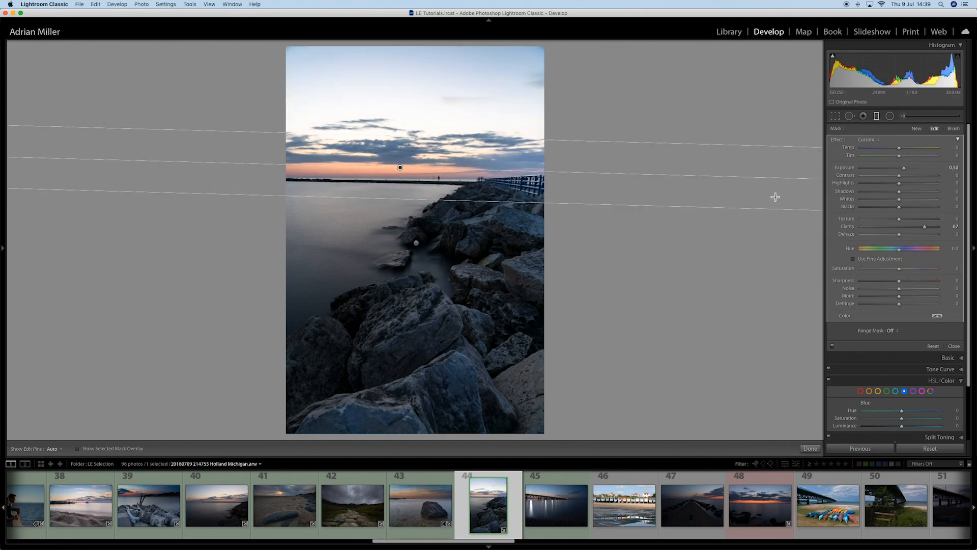
double_click(837, 139)
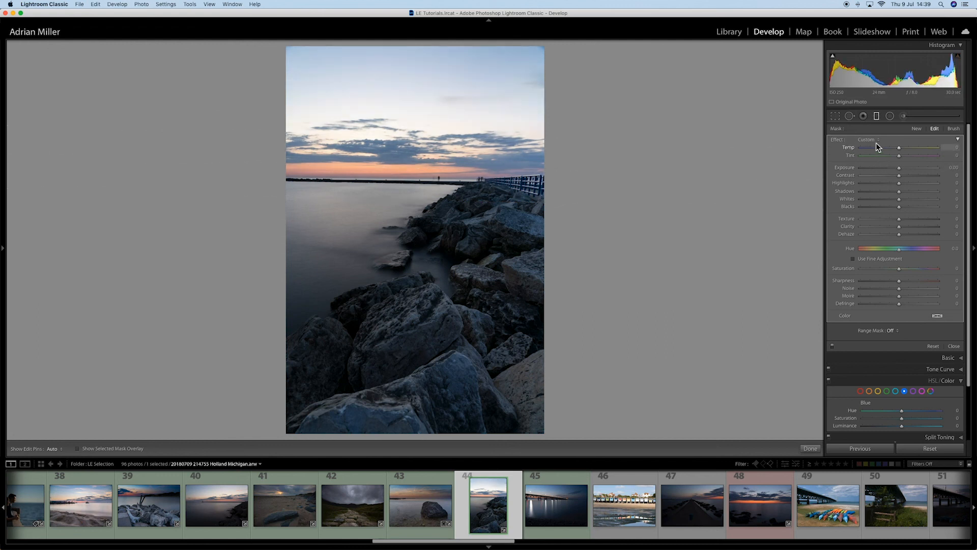
click(871, 139)
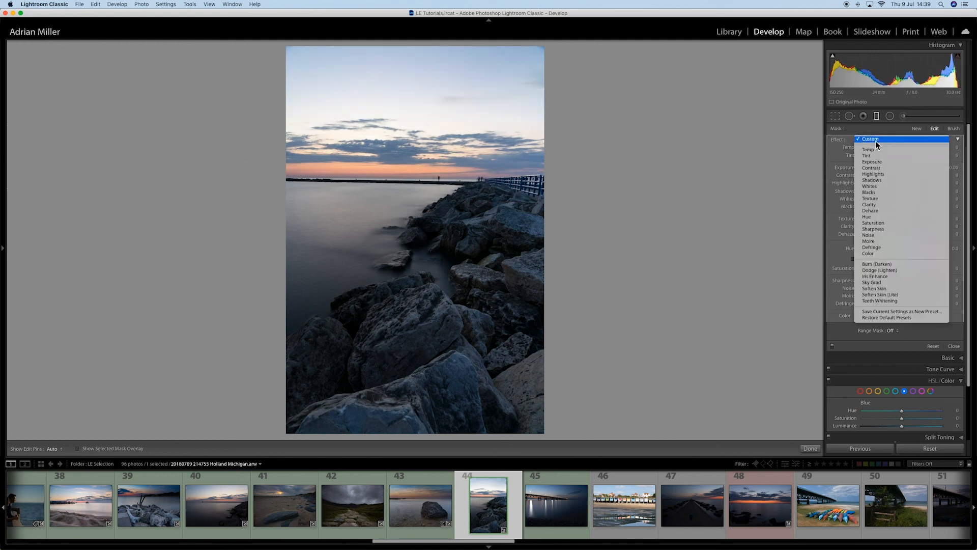
click(881, 282)
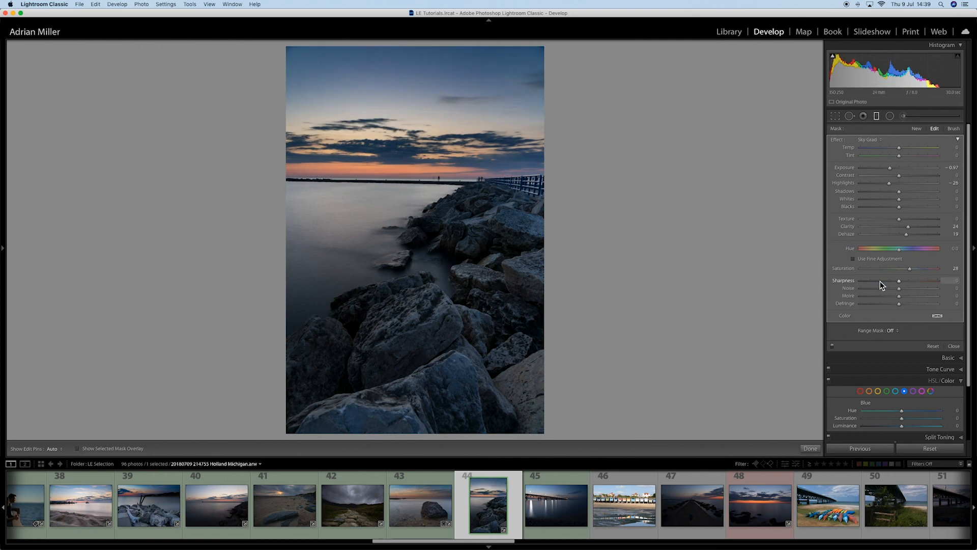
Set the sky filter's exposure to -0.45 and clarity to 14, and compare the rocks photo before and after.
click(895, 168)
click(903, 226)
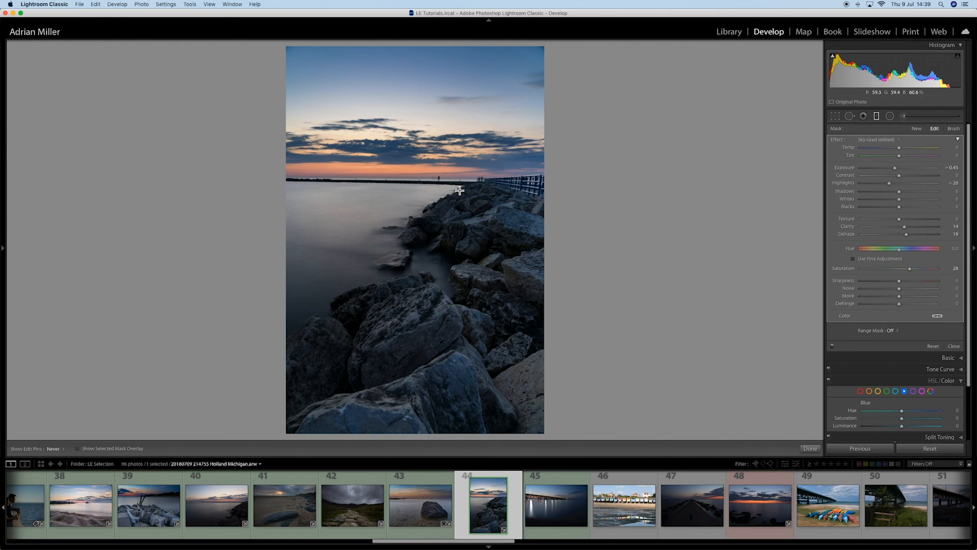
key(backslash)
key(backslash)
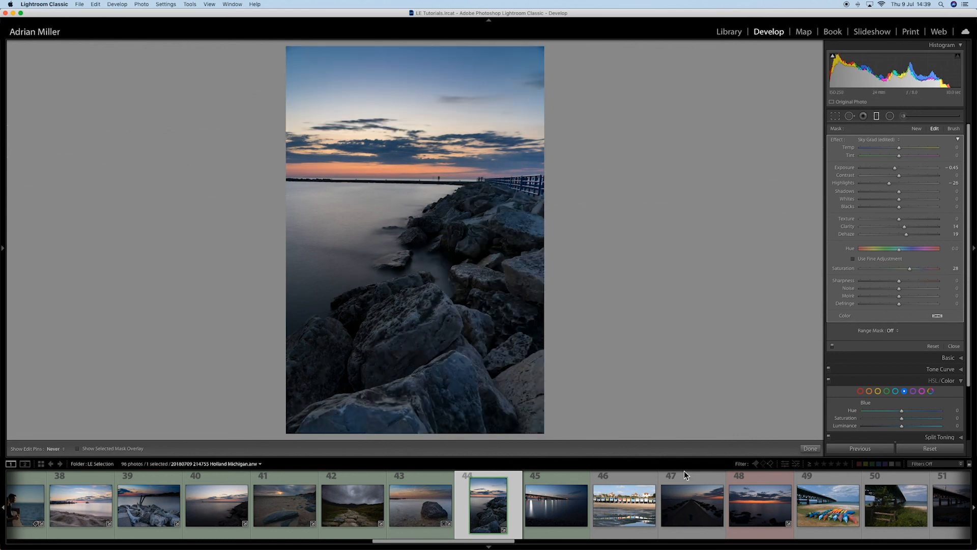